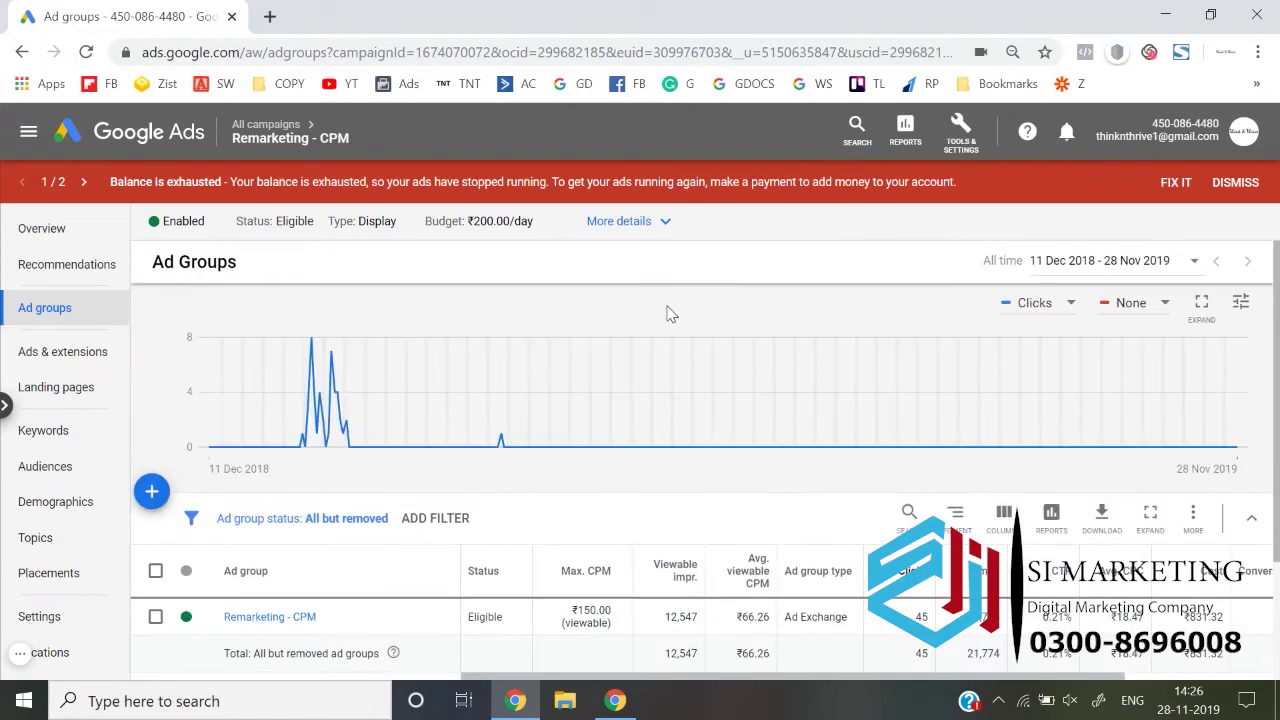
Scroll the Remarketing - CPM Ad groups page until Placements appears in the left menu.
{"action": "scroll", "coordinate": [669, 313], "scroll_direction": "down", "scroll_amount": 2}
{"action": "scroll", "coordinate": [669, 313], "scroll_direction": "up", "scroll_amount": 2}
{"action": "scroll", "coordinate": [322, 427], "scroll_direction": "down", "scroll_amount": 2}
{"action": "scroll", "coordinate": [322, 427], "scroll_direction": "up", "scroll_amount": 2}
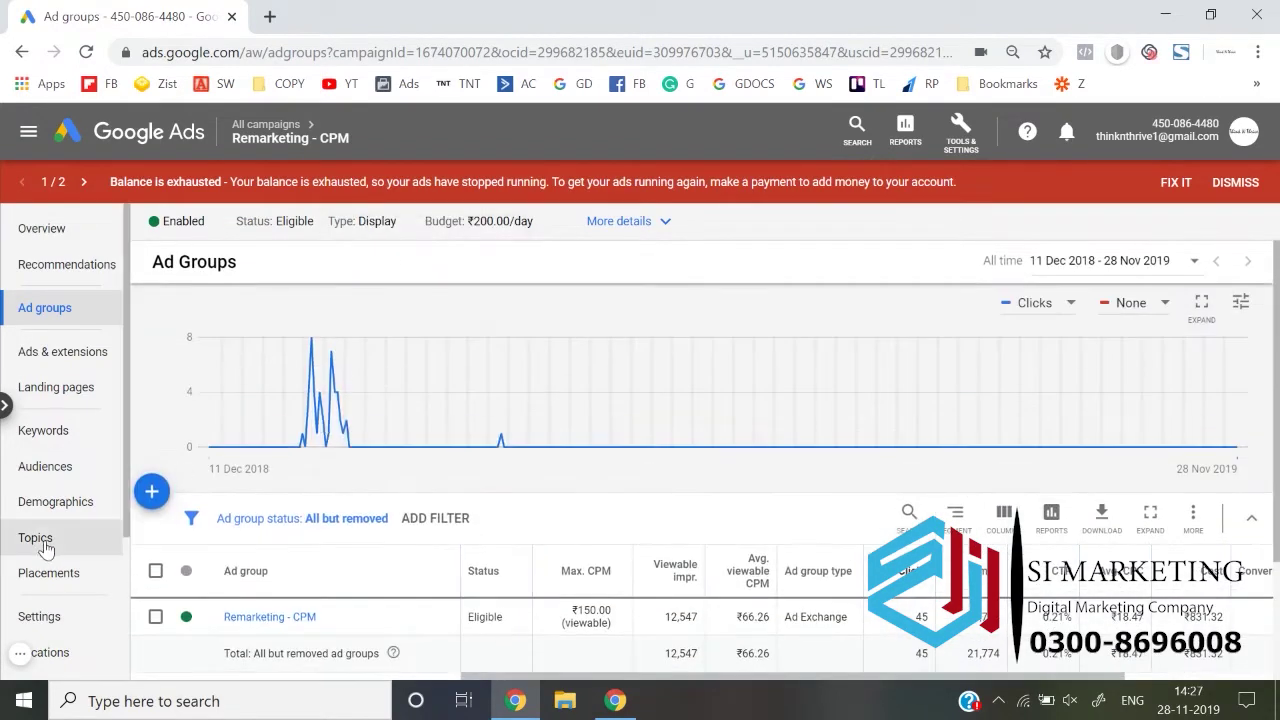
{"action": "scroll", "coordinate": [50, 545], "scroll_direction": "down", "scroll_amount": 1}
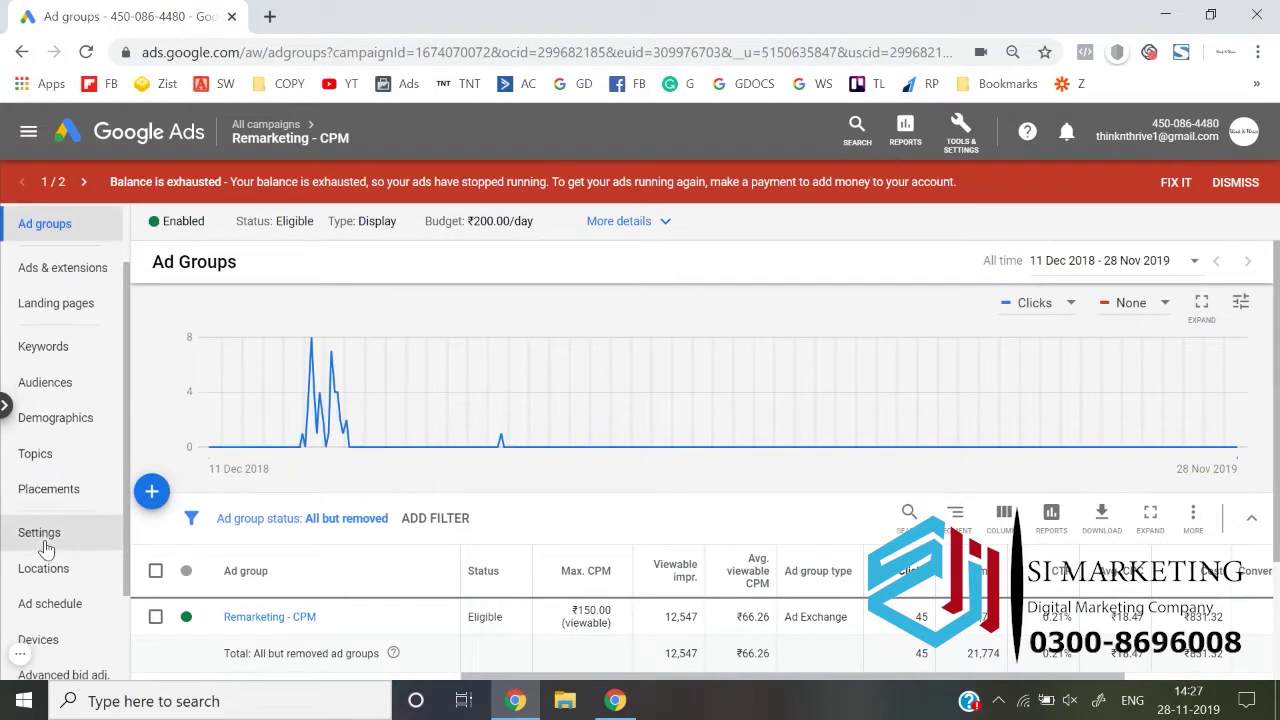
Open the campaign's Placements page and compare the managed placements with where ads showed.
{"action": "left_click", "coordinate": [76, 494]}
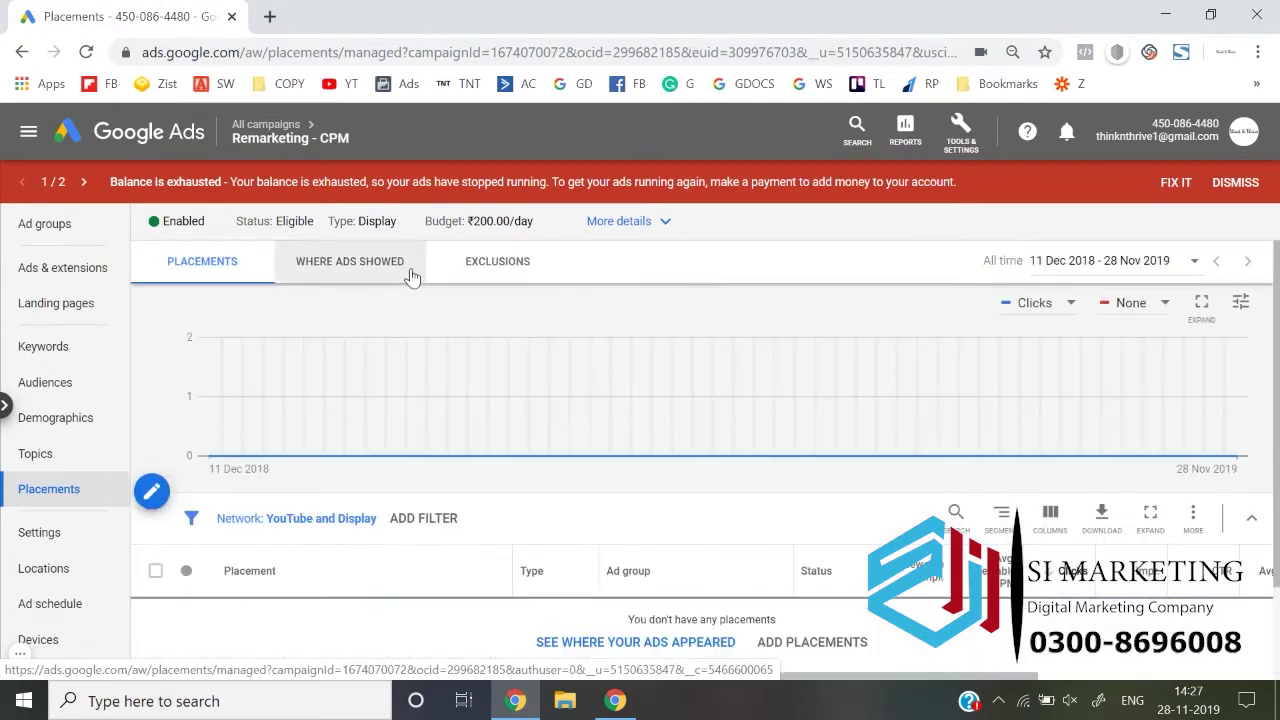
{"action": "left_click", "coordinate": [220, 278]}
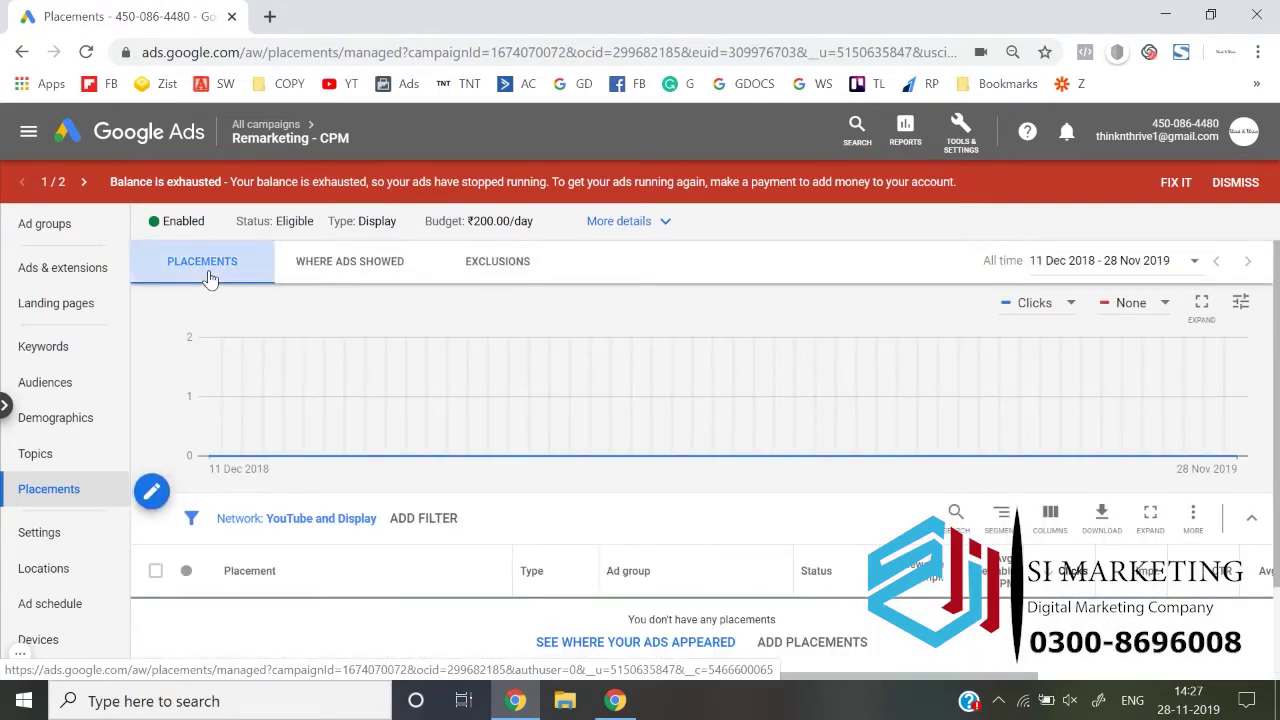
{"action": "left_click", "coordinate": [360, 266]}
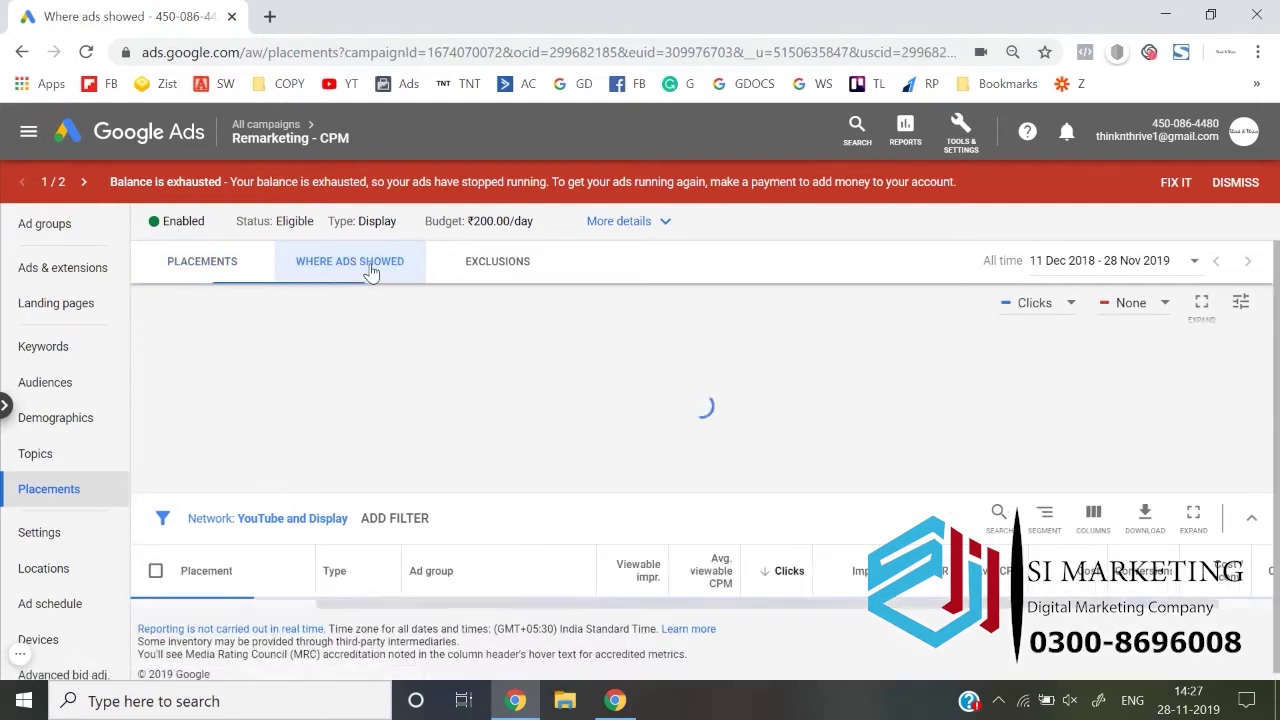
{"action": "left_click", "coordinate": [236, 264]}
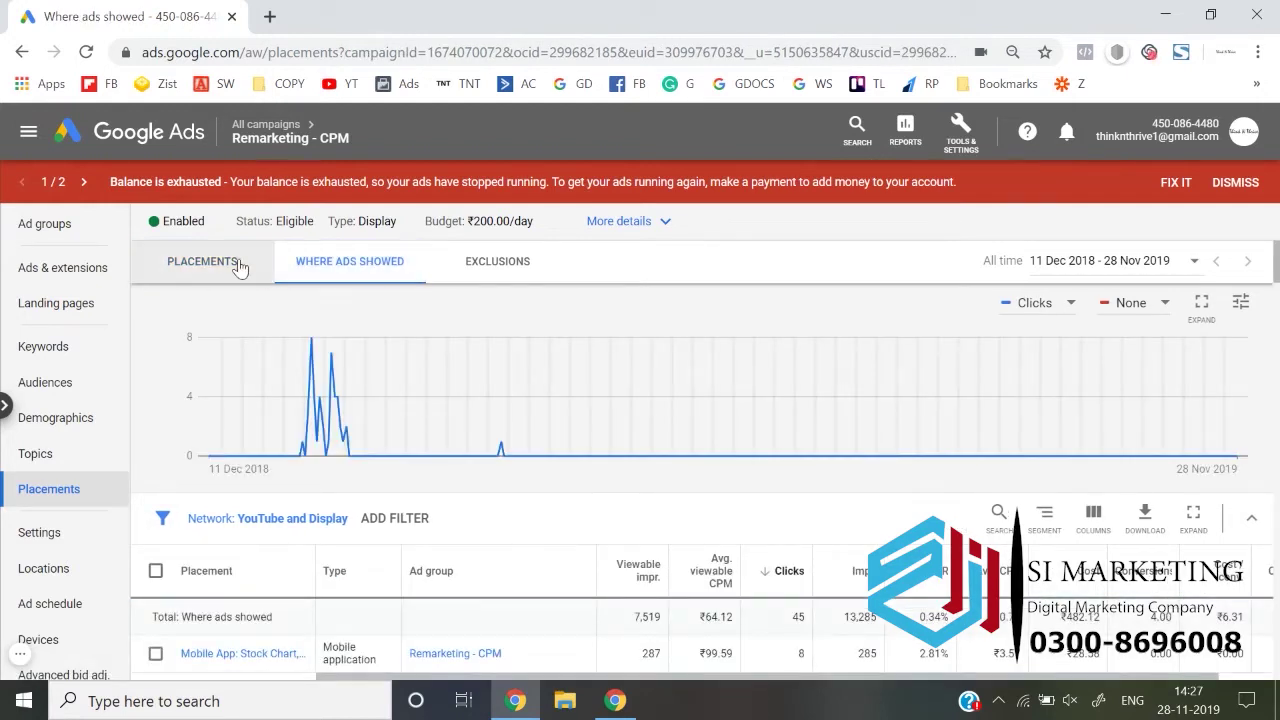
{"action": "scroll", "coordinate": [200, 470], "scroll_direction": "down", "scroll_amount": 2}
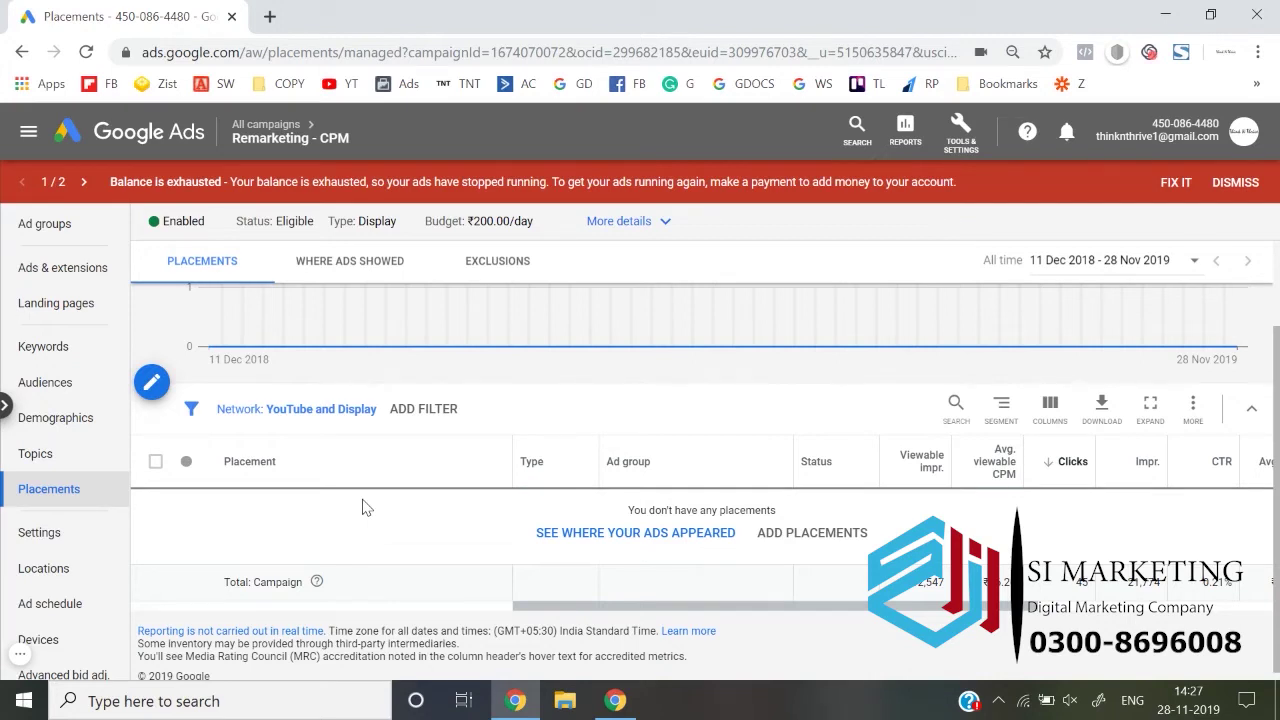
Show the Where ads showed report and review its sites and apps (45 clicks, ₹482.12).
{"action": "left_click", "coordinate": [374, 265]}
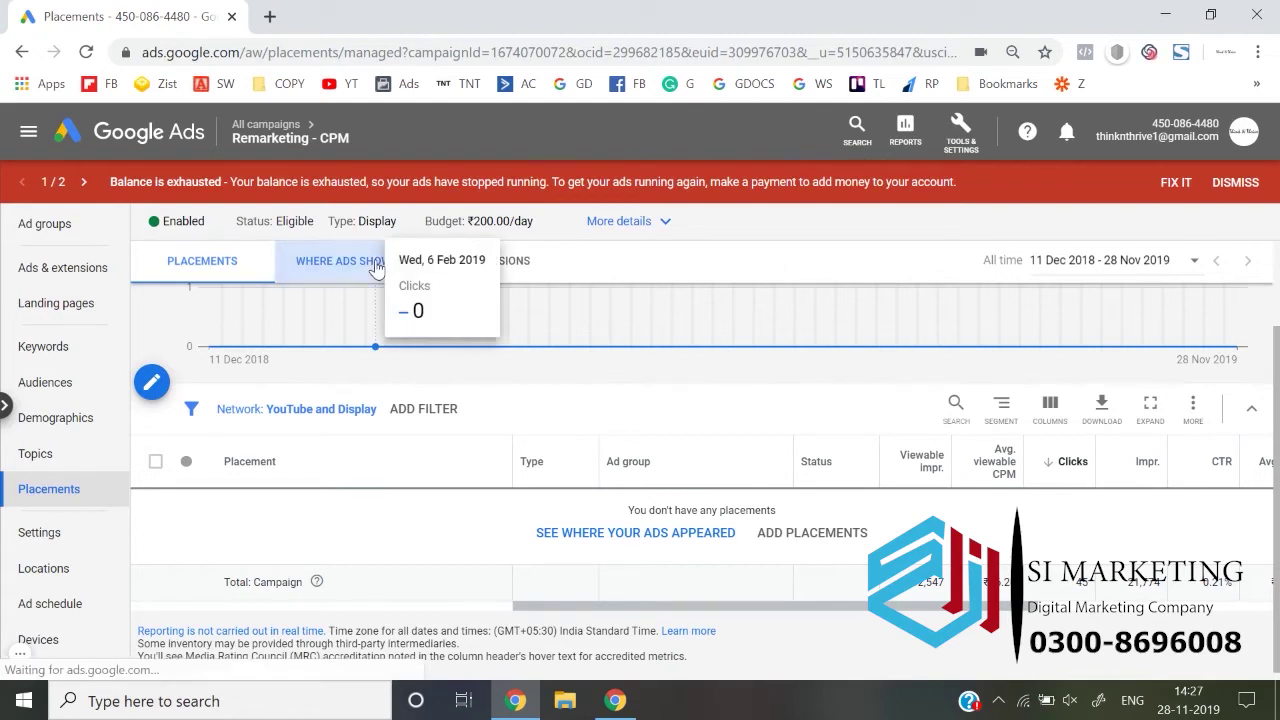
{"action": "scroll", "coordinate": [329, 557], "scroll_direction": "down", "scroll_amount": 3}
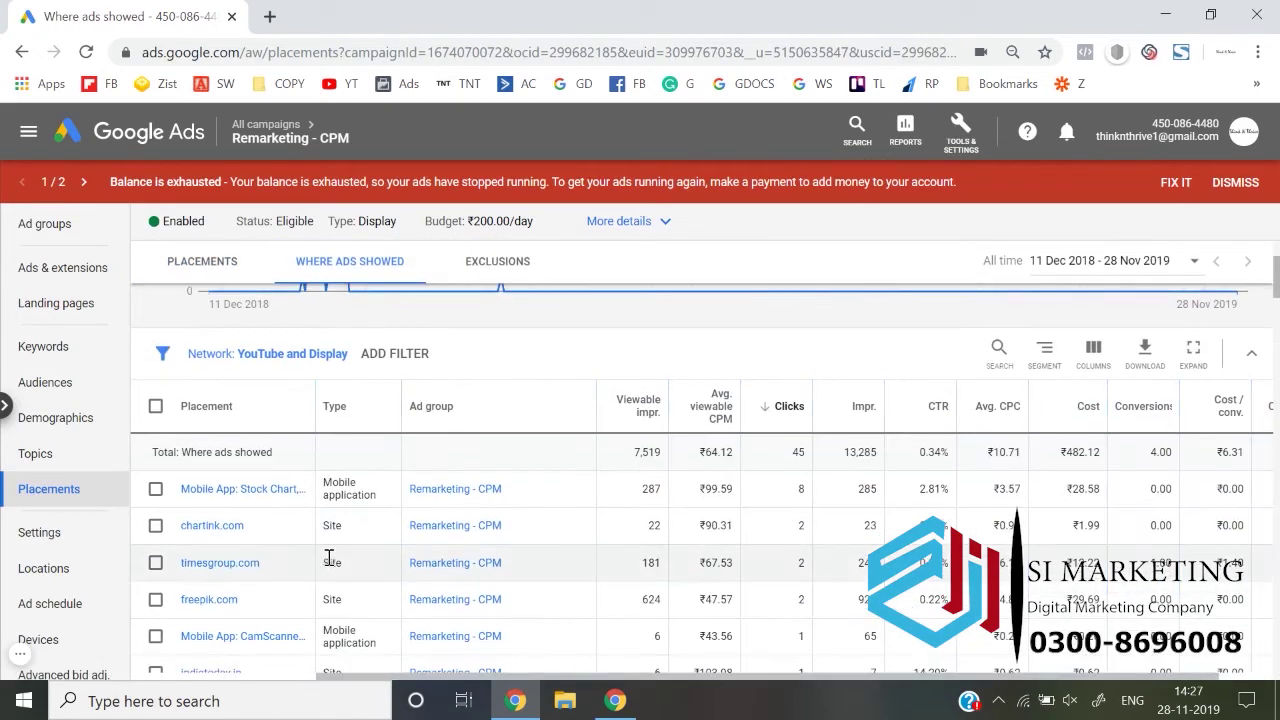
{"action": "scroll", "coordinate": [329, 557], "scroll_direction": "down", "scroll_amount": 1}
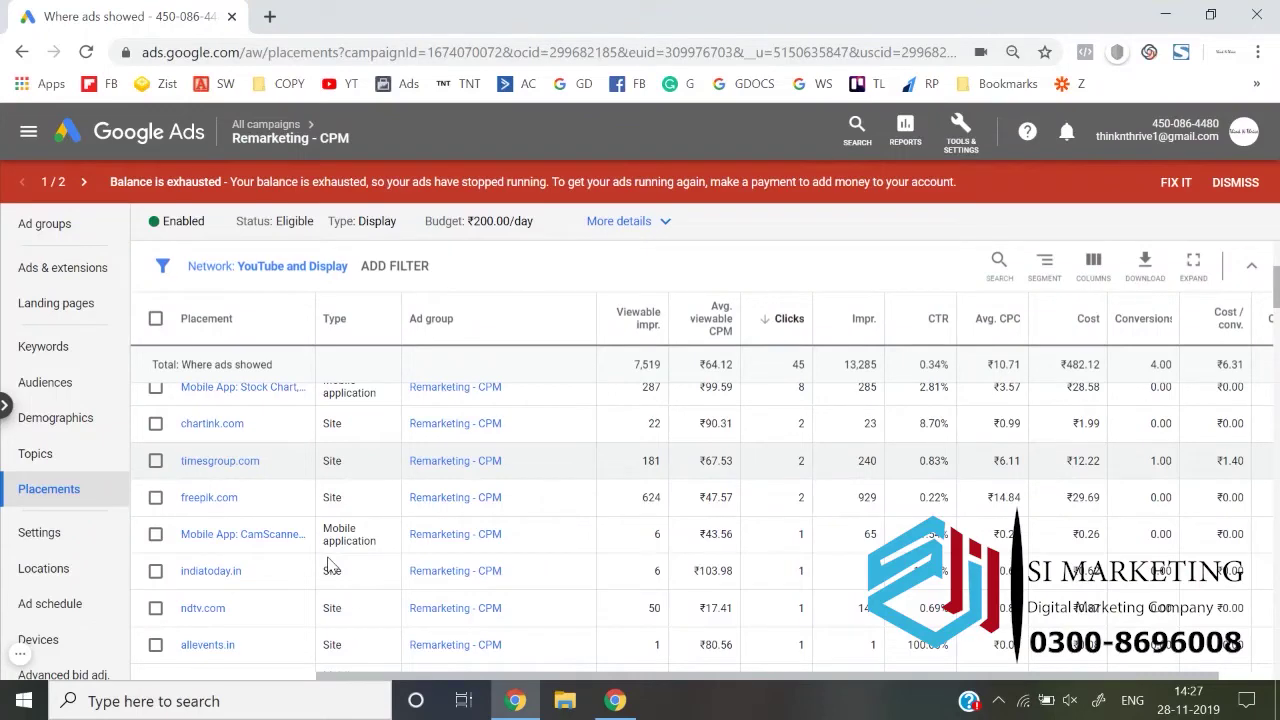
{"action": "scroll", "coordinate": [329, 565], "scroll_direction": "up", "scroll_amount": 3}
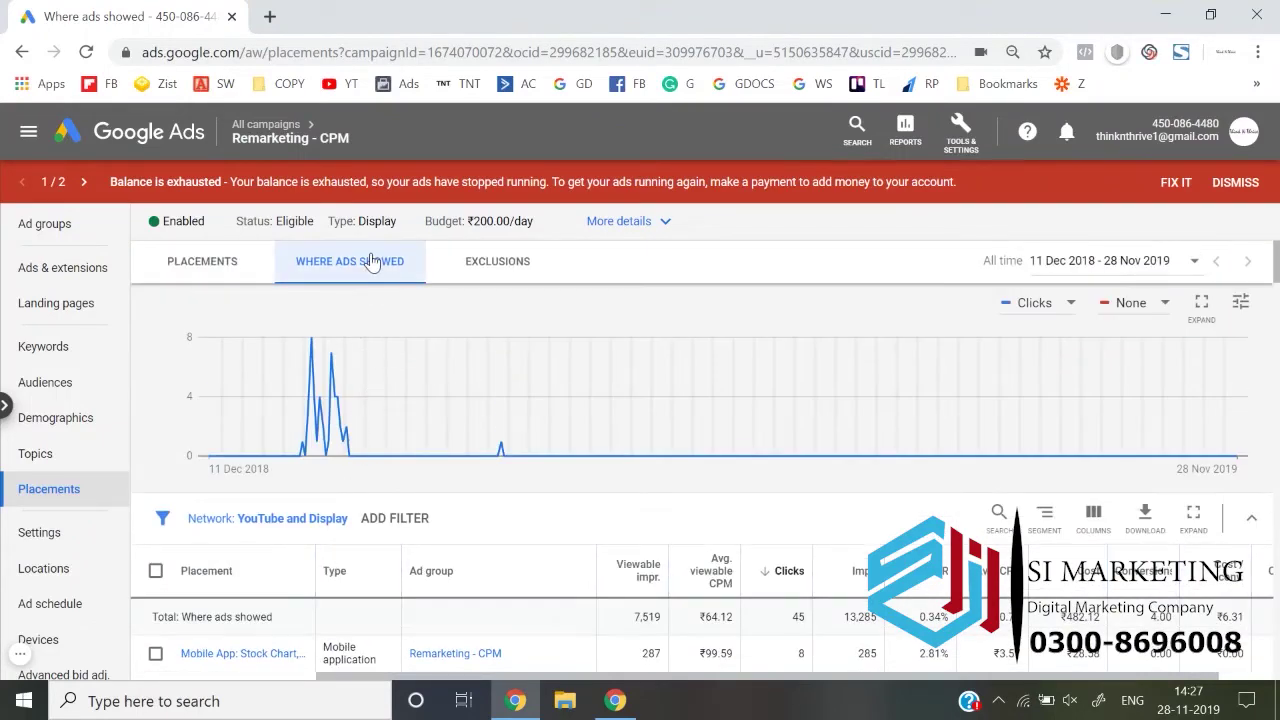
{"action": "left_click", "coordinate": [510, 260]}
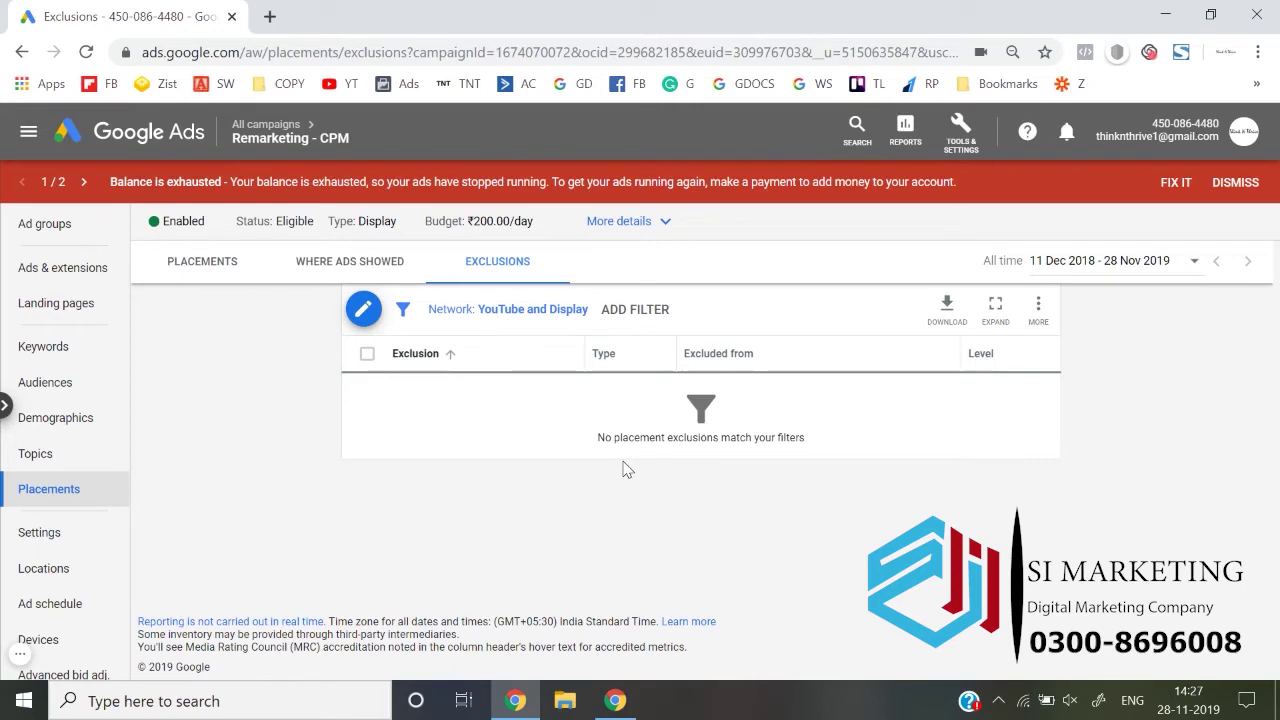
{"action": "left_click", "coordinate": [322, 254]}
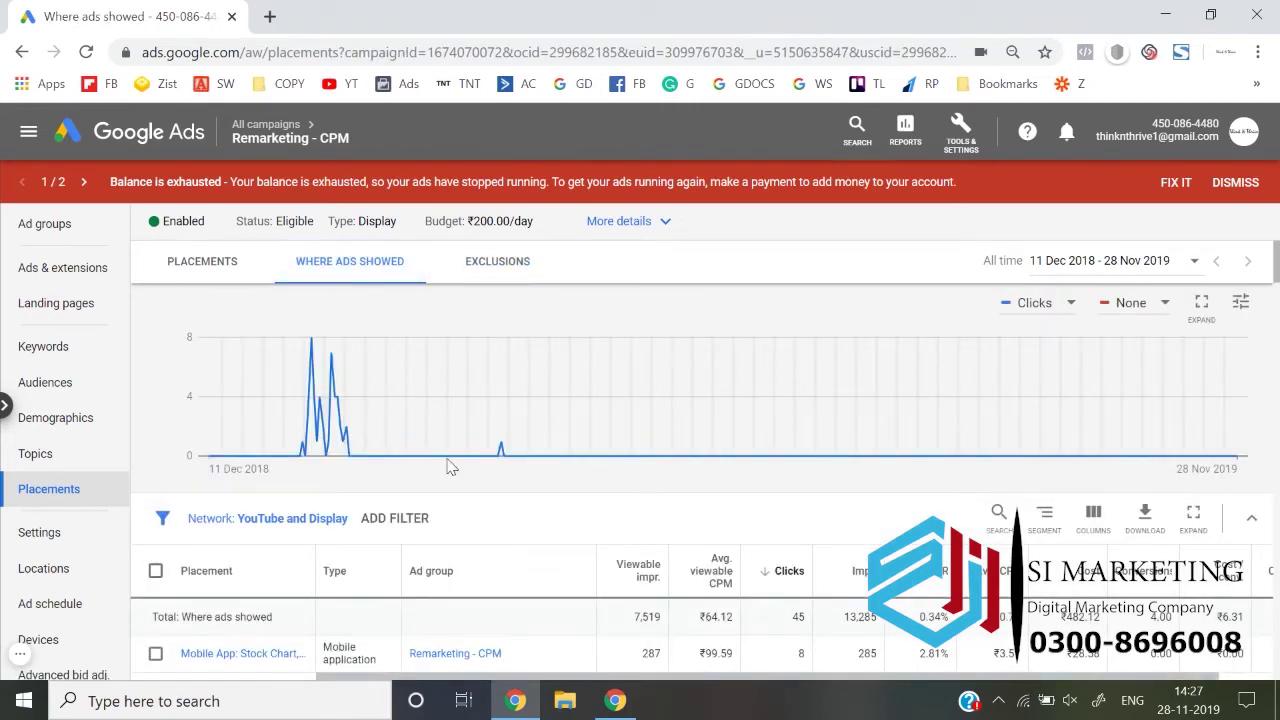
{"action": "scroll", "coordinate": [449, 467], "scroll_direction": "down", "scroll_amount": 3}
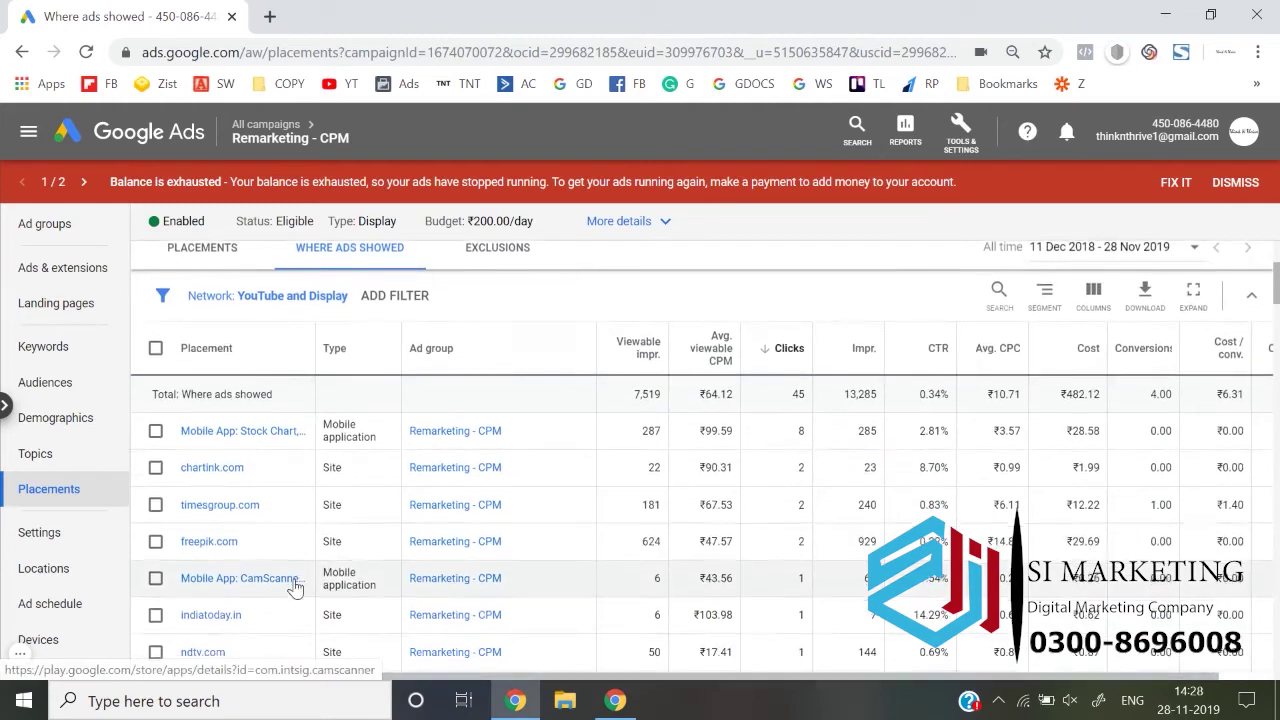
Exclude the CamScanner app placement from the whole Remarketing - CPM campaign and verify it under Exclusions.
{"action": "left_click", "coordinate": [156, 577]}
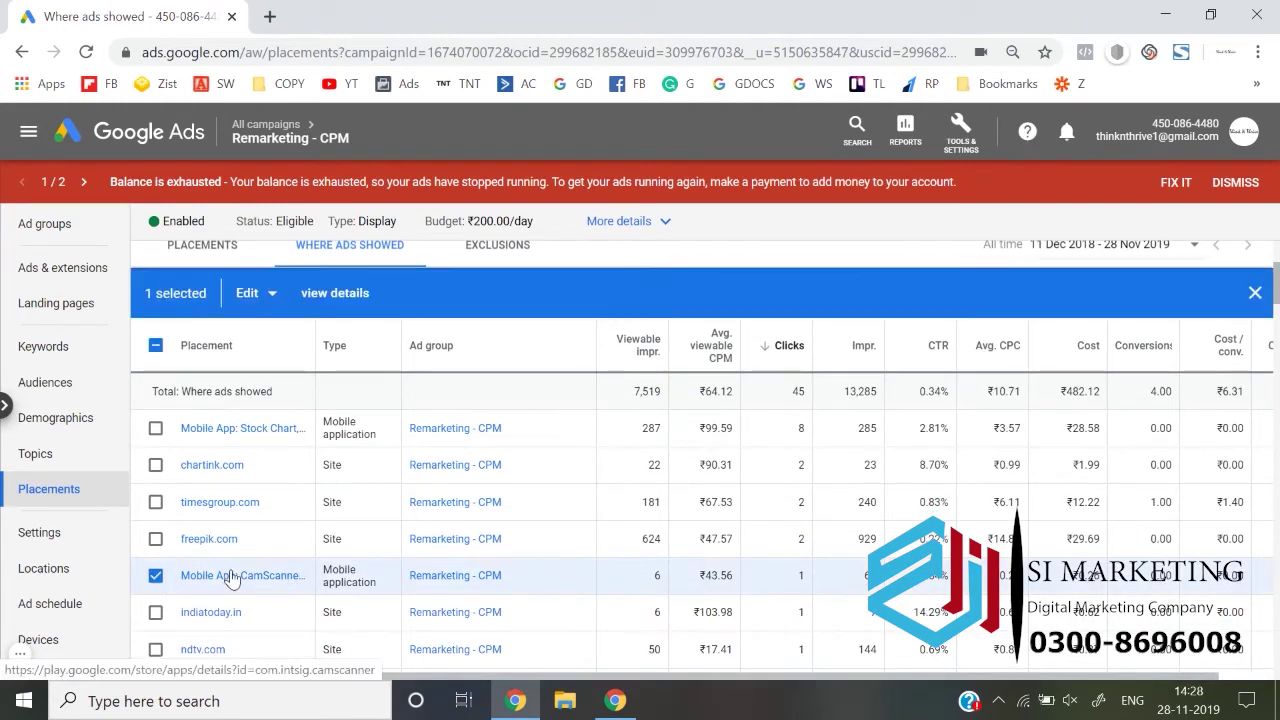
{"action": "left_click", "coordinate": [156, 577]}
{"action": "left_click", "coordinate": [157, 578]}
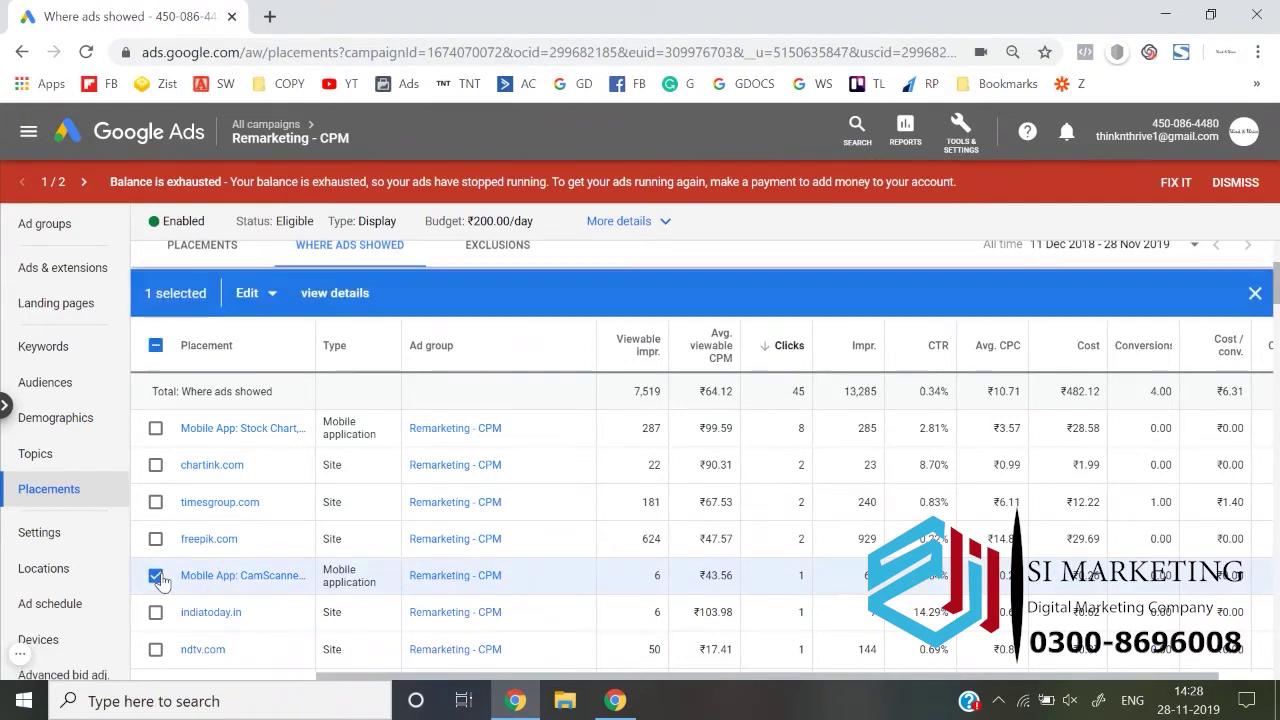
{"action": "left_click", "coordinate": [157, 580]}
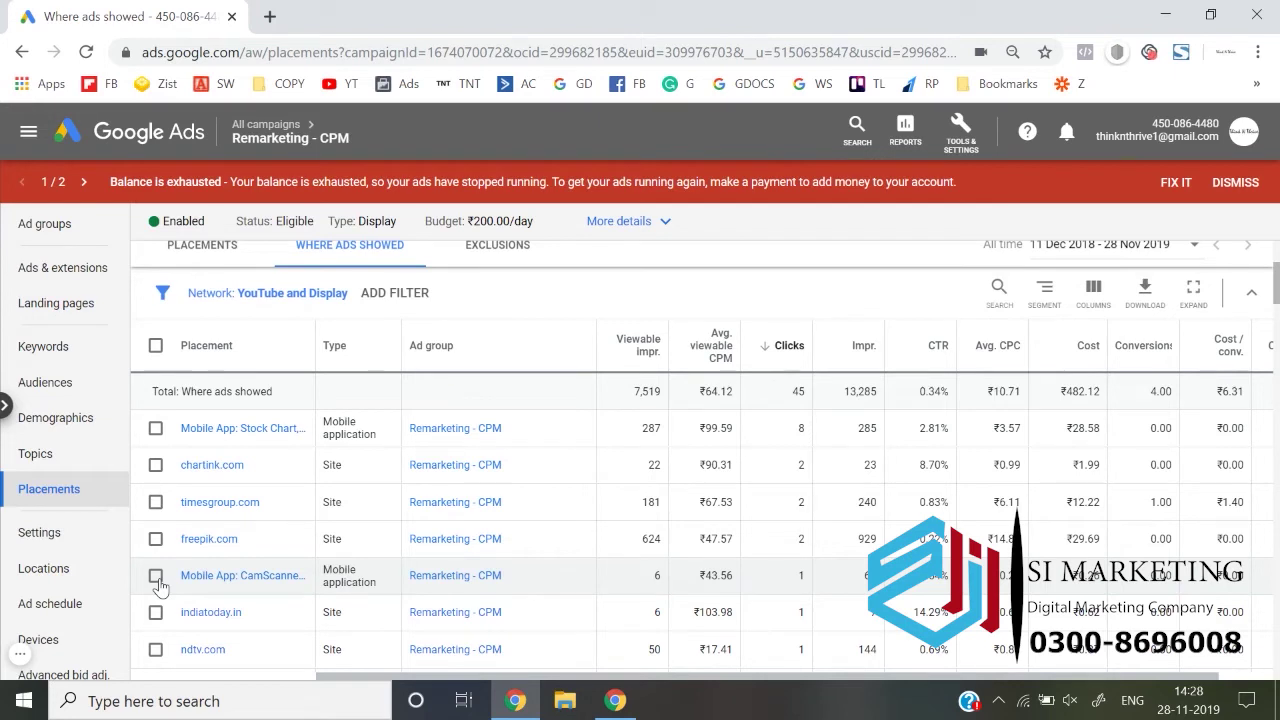
{"action": "left_click", "coordinate": [156, 577]}
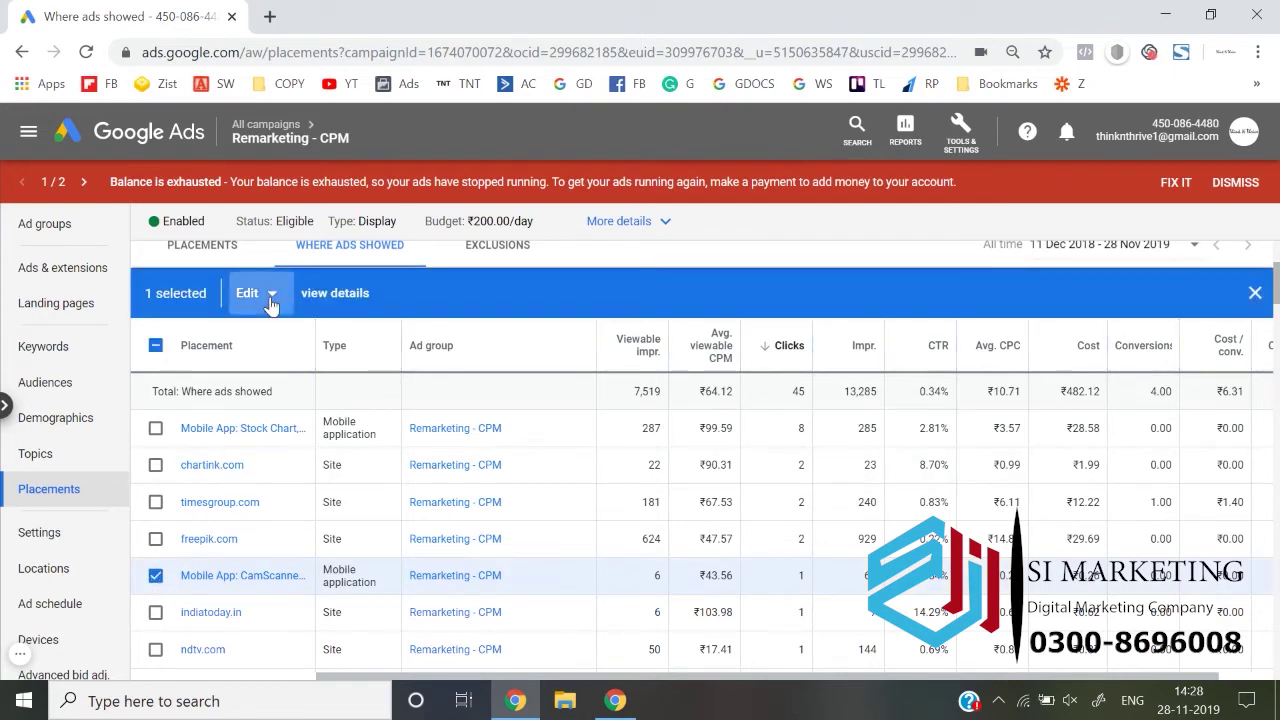
{"action": "left_click", "coordinate": [270, 300]}
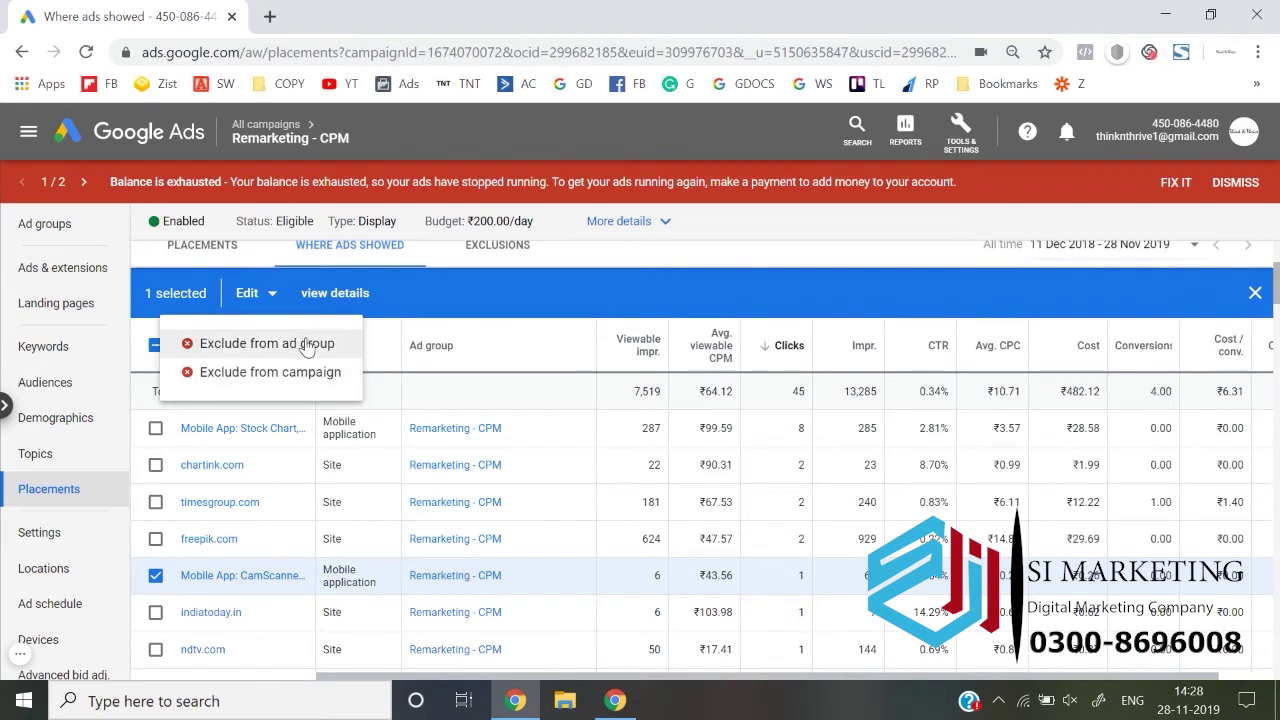
{"action": "left_click", "coordinate": [330, 372]}
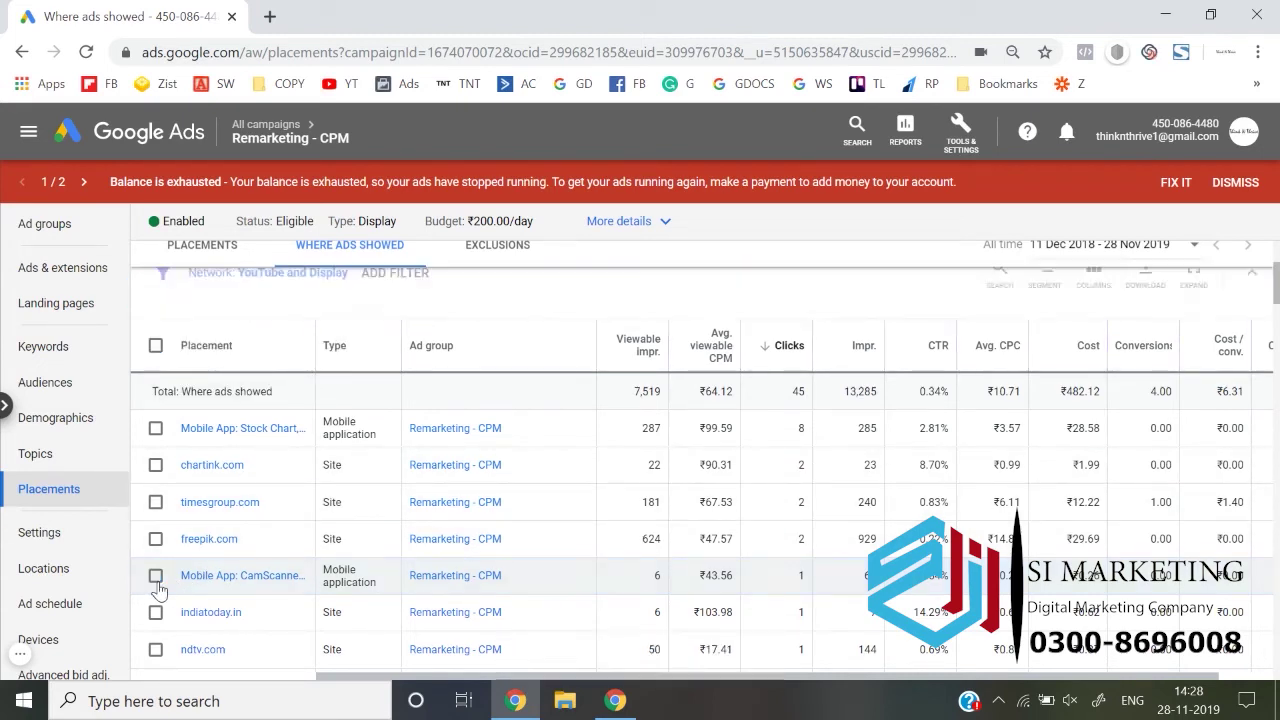
{"action": "left_click", "coordinate": [492, 266]}
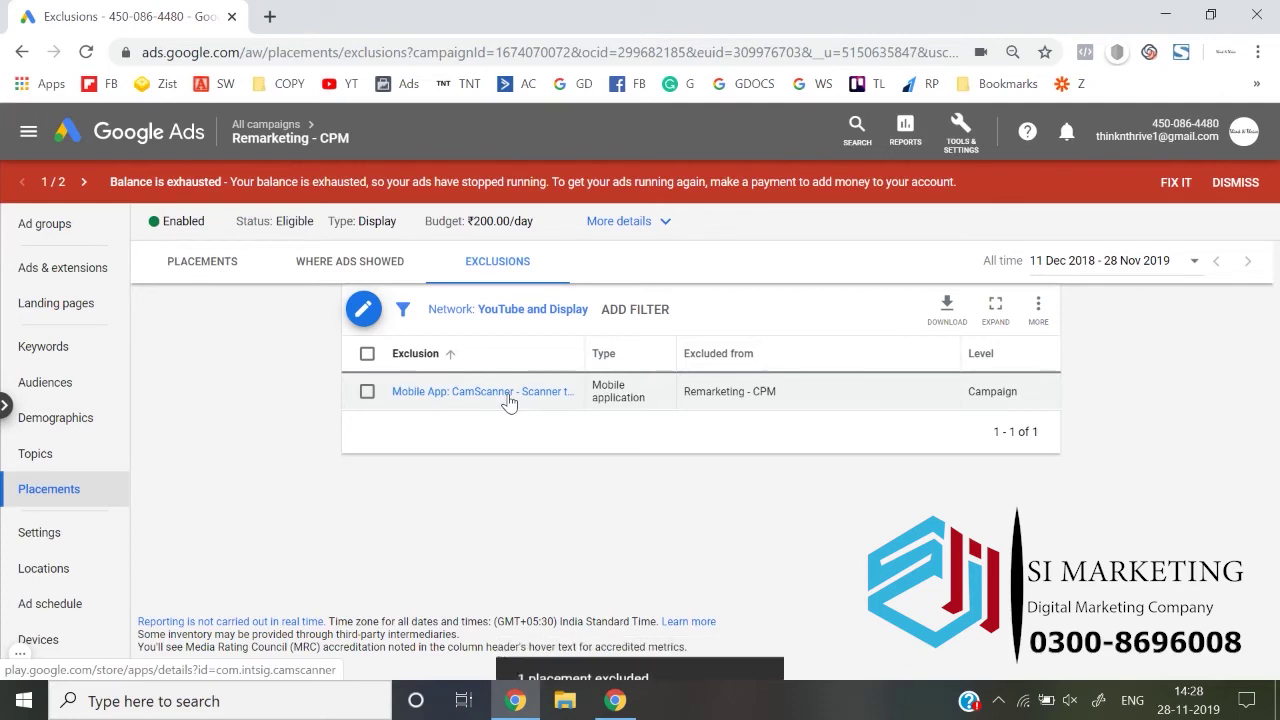
{"action": "left_click", "coordinate": [338, 262]}
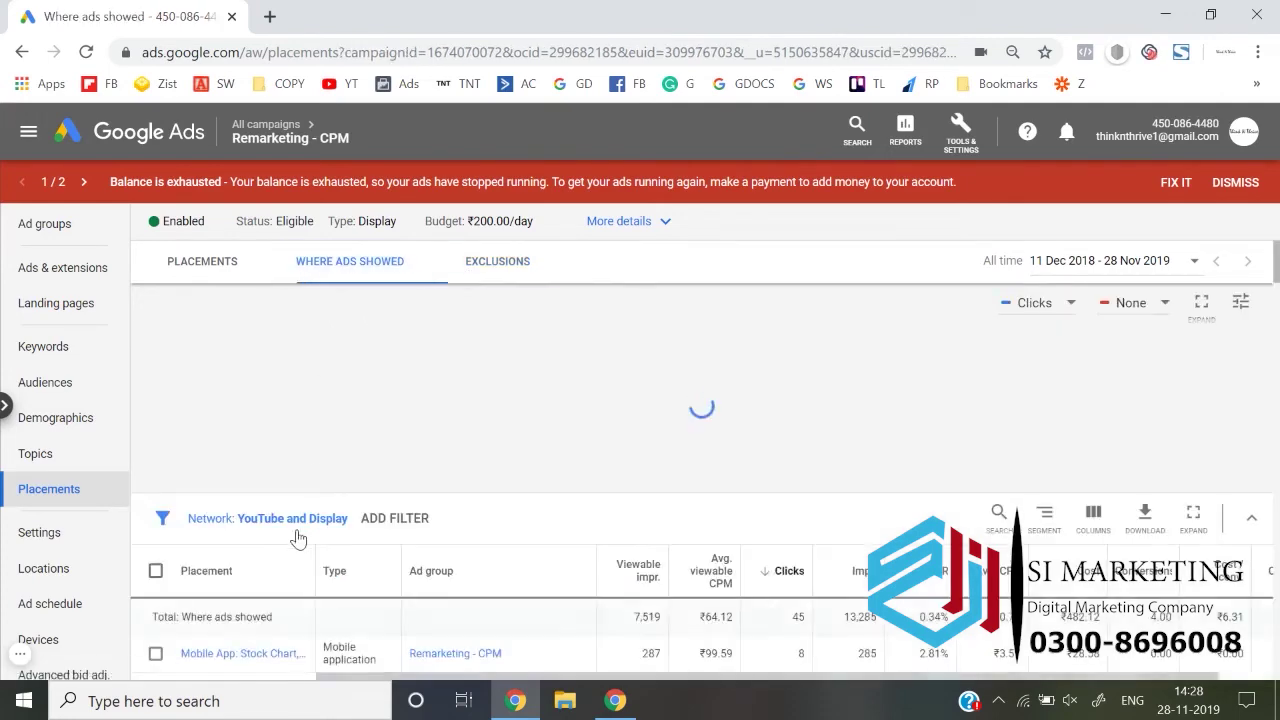
Select thelallantop.com in the Where ads showed list and exclude it at campaign level.
{"action": "scroll", "coordinate": [296, 538], "scroll_direction": "down", "scroll_amount": 3}
{"action": "scroll", "coordinate": [297, 538], "scroll_direction": "down", "scroll_amount": 1}
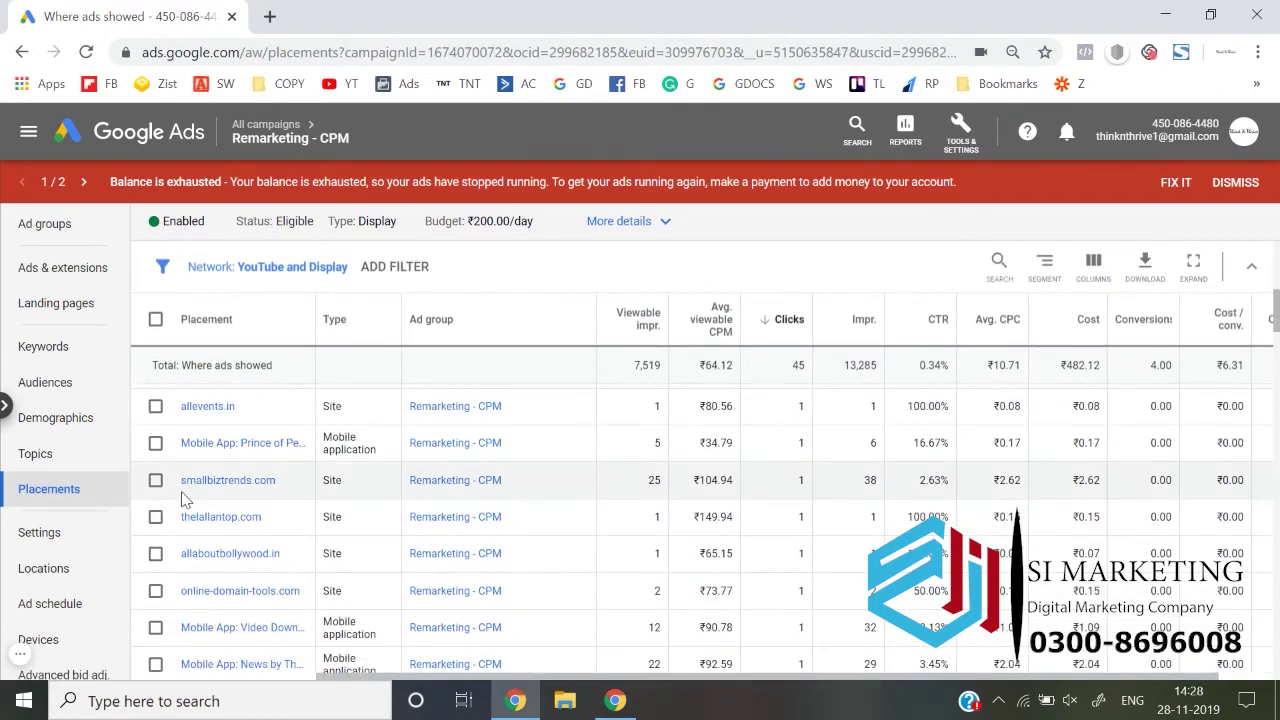
{"action": "scroll", "coordinate": [157, 497], "scroll_direction": "down", "scroll_amount": 1}
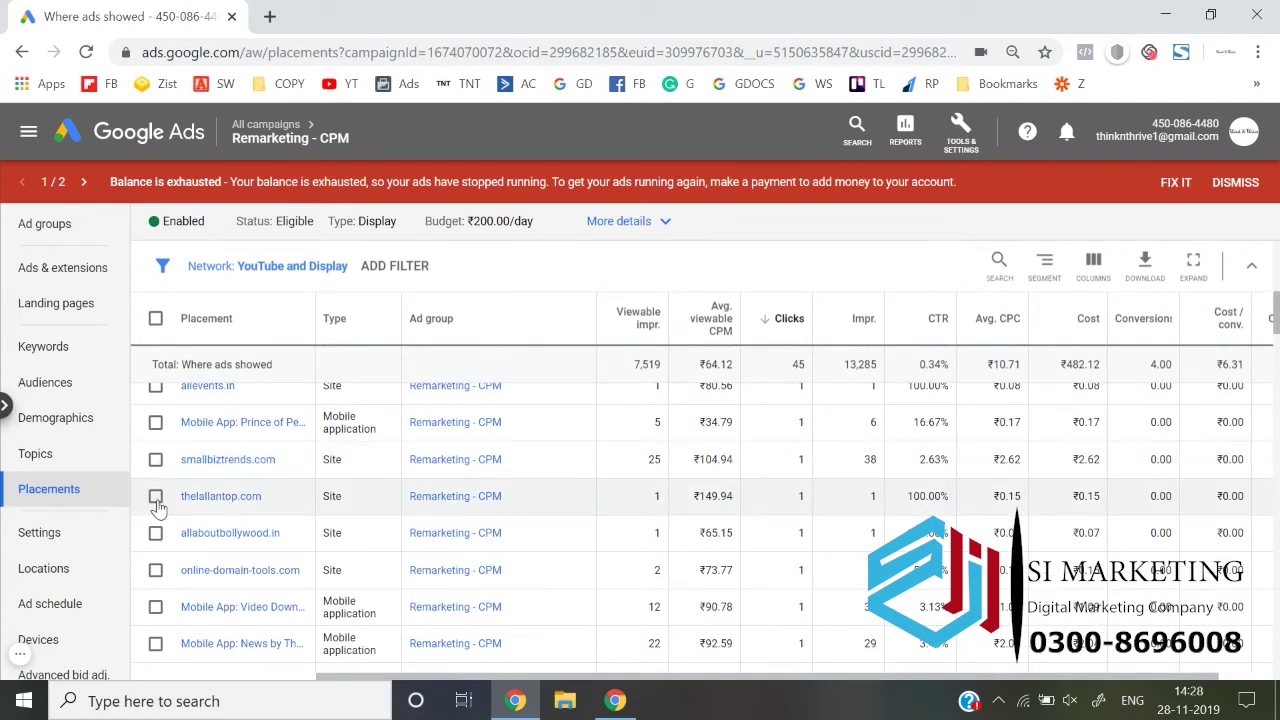
{"action": "left_click", "coordinate": [156, 500]}
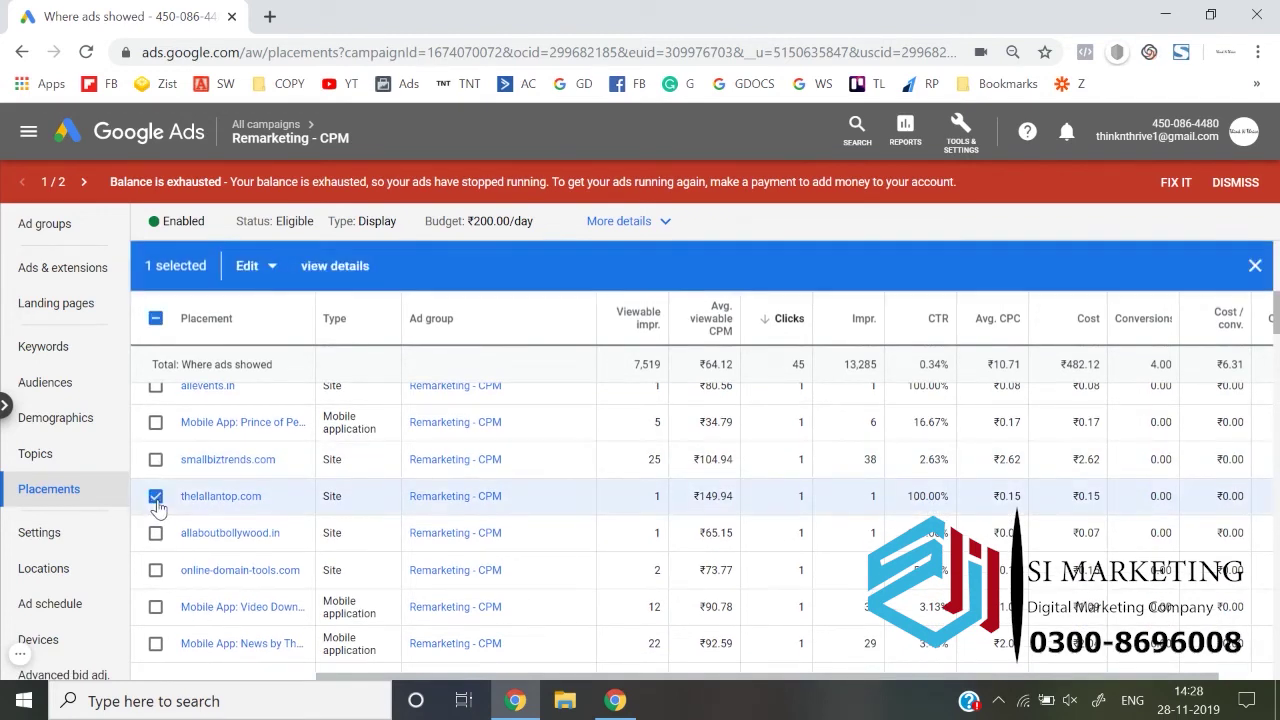
{"action": "left_click", "coordinate": [257, 266]}
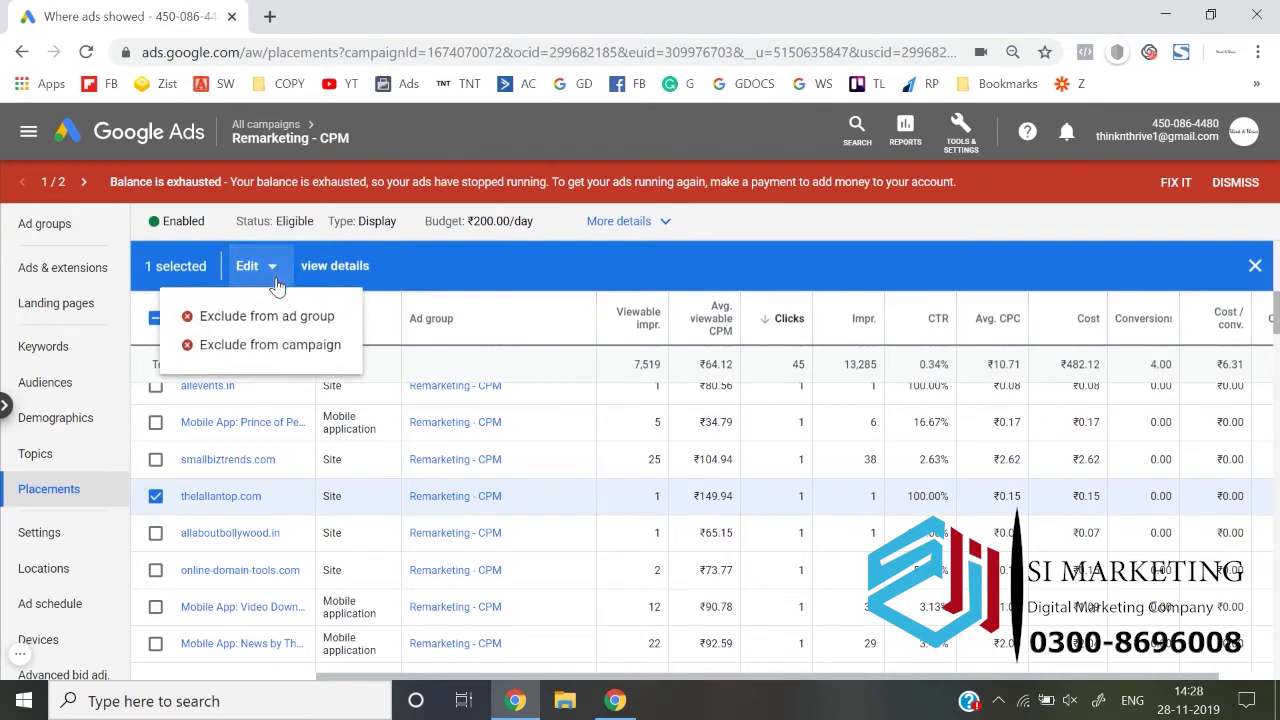
{"action": "left_click", "coordinate": [257, 347]}
{"action": "left_click", "coordinate": [156, 498]}
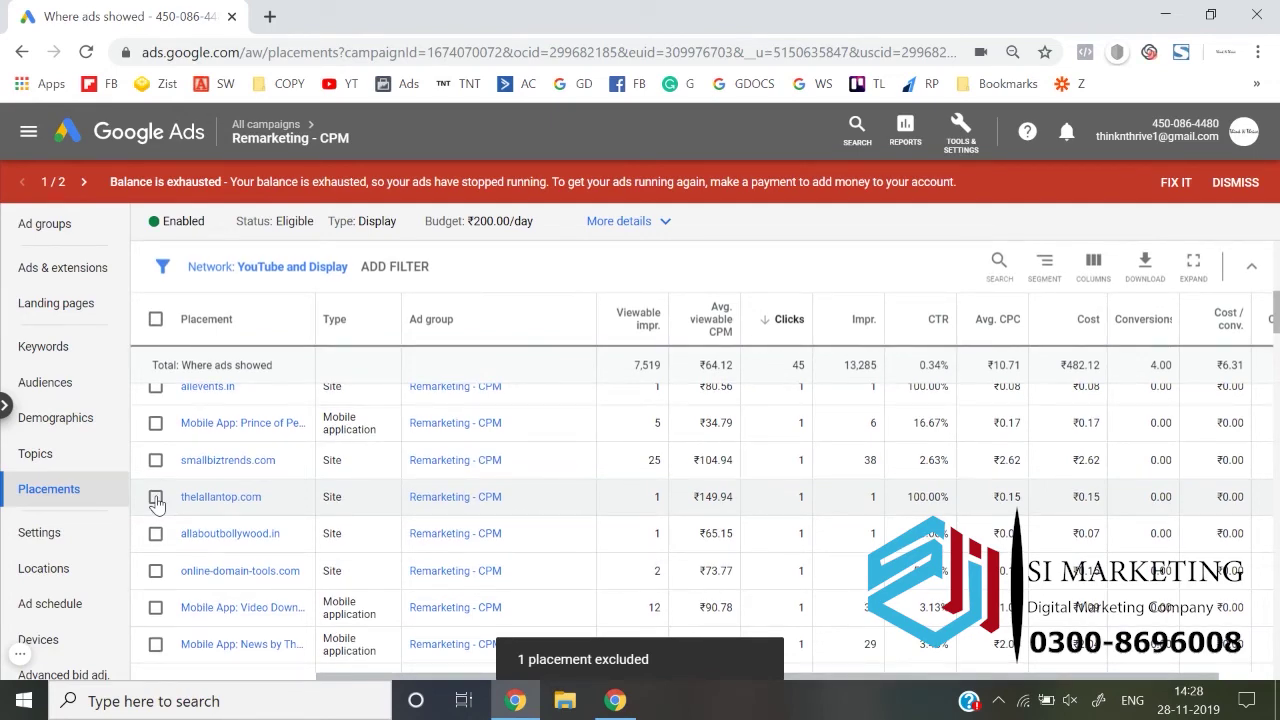
{"action": "scroll", "coordinate": [156, 503], "scroll_direction": "up", "scroll_amount": 5}
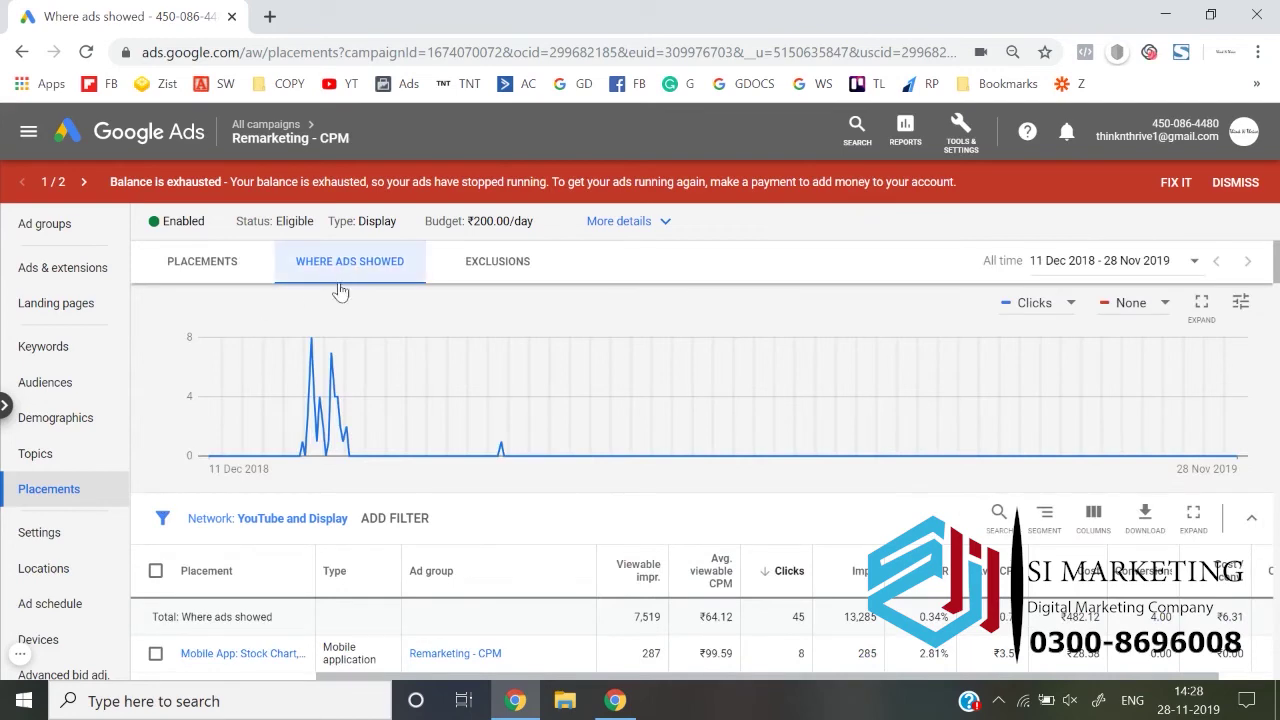
Review the Where ads showed table, briefly selecting then clearing the chartink.com placement.
{"action": "scroll", "coordinate": [338, 440], "scroll_direction": "down", "scroll_amount": 5}
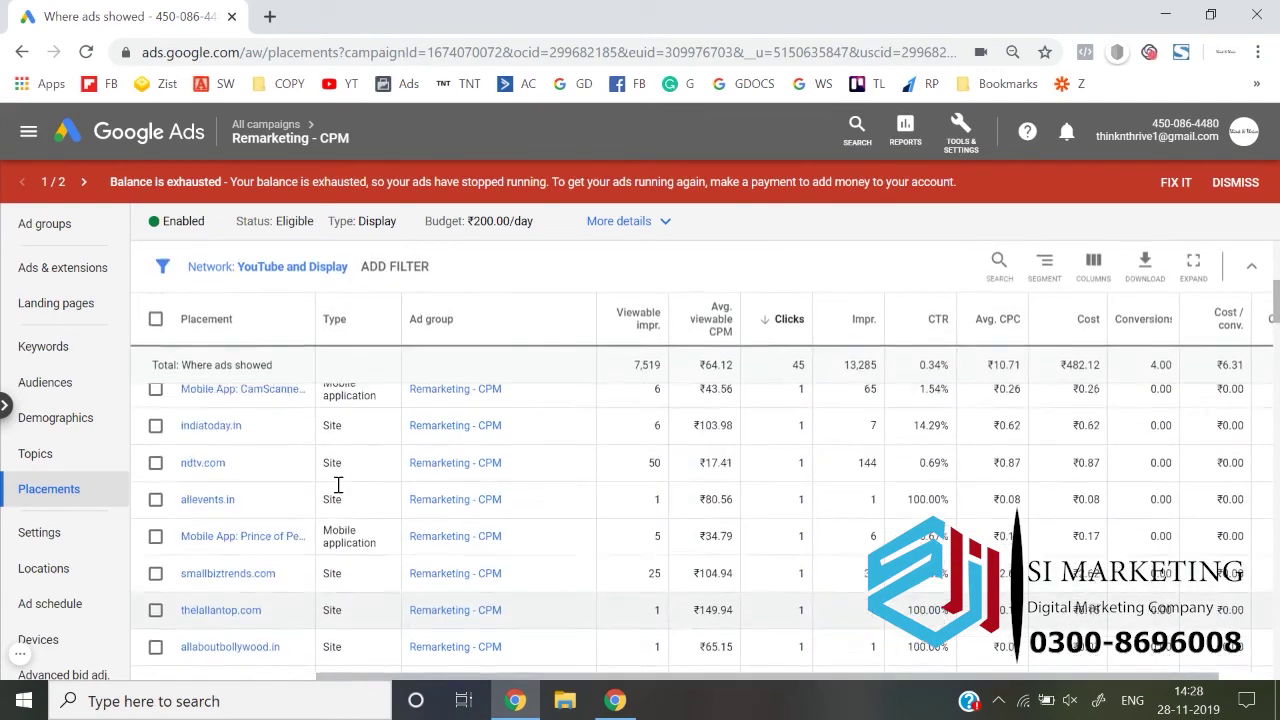
{"action": "scroll", "coordinate": [280, 515], "scroll_direction": "up", "scroll_amount": 5}
{"action": "scroll", "coordinate": [200, 570], "scroll_direction": "down", "scroll_amount": 1}
{"action": "scroll", "coordinate": [160, 490], "scroll_direction": "down", "scroll_amount": 1}
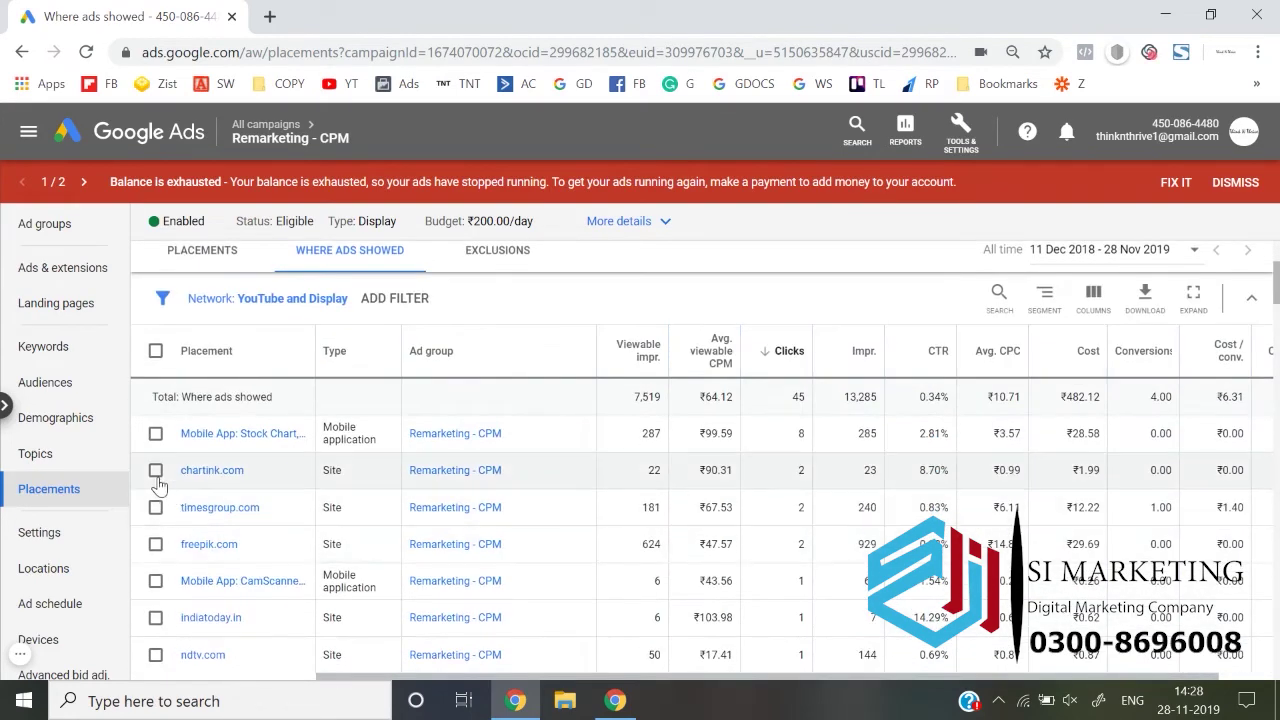
{"action": "left_click", "coordinate": [156, 472]}
{"action": "left_click", "coordinate": [156, 508]}
{"action": "left_click", "coordinate": [156, 508]}
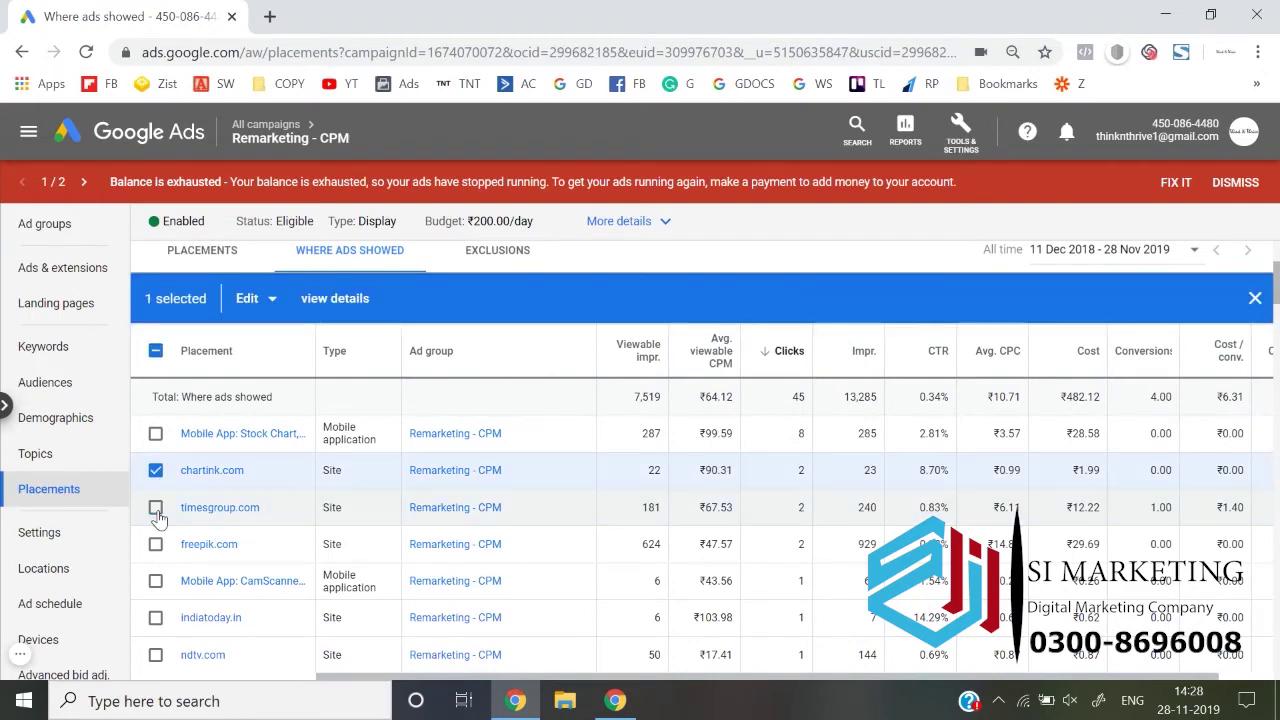
{"action": "left_click", "coordinate": [156, 470]}
{"action": "scroll", "coordinate": [162, 475], "scroll_direction": "up", "scroll_amount": 3}
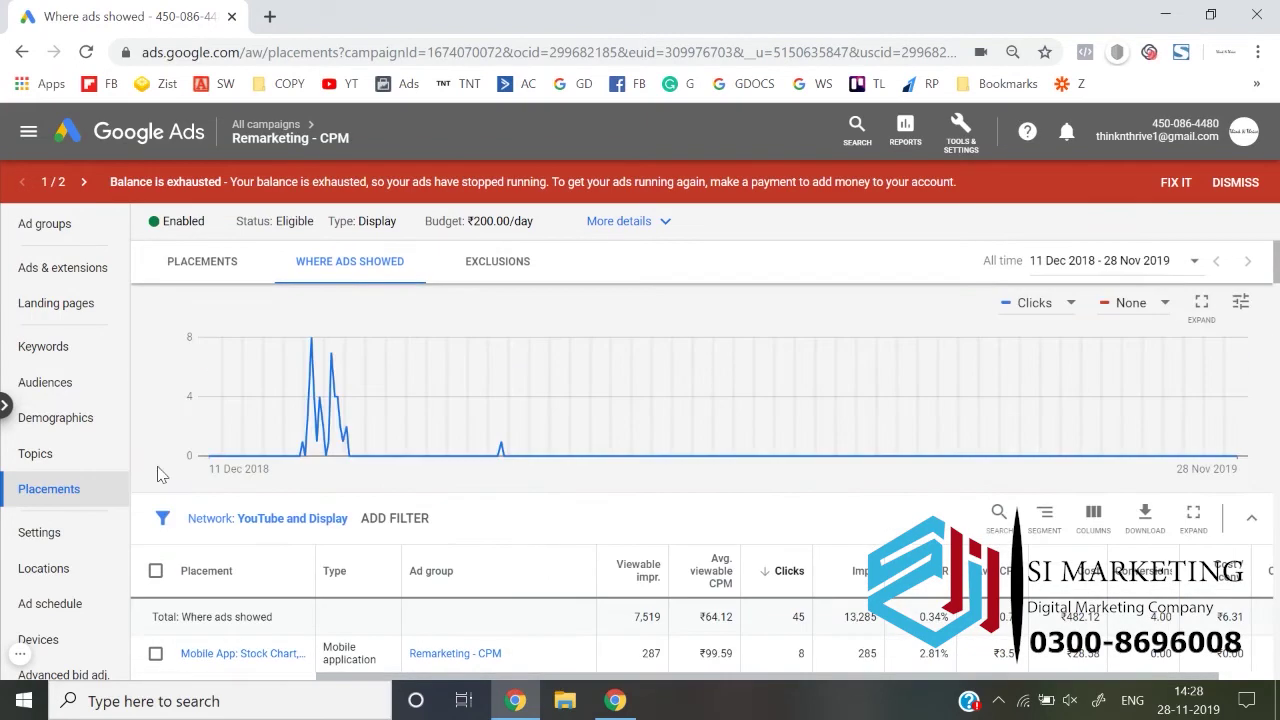
Compare the Exclusions tab with the Where ads showed report, ending on the two campaign-level exclusions.
{"action": "left_click", "coordinate": [497, 265]}
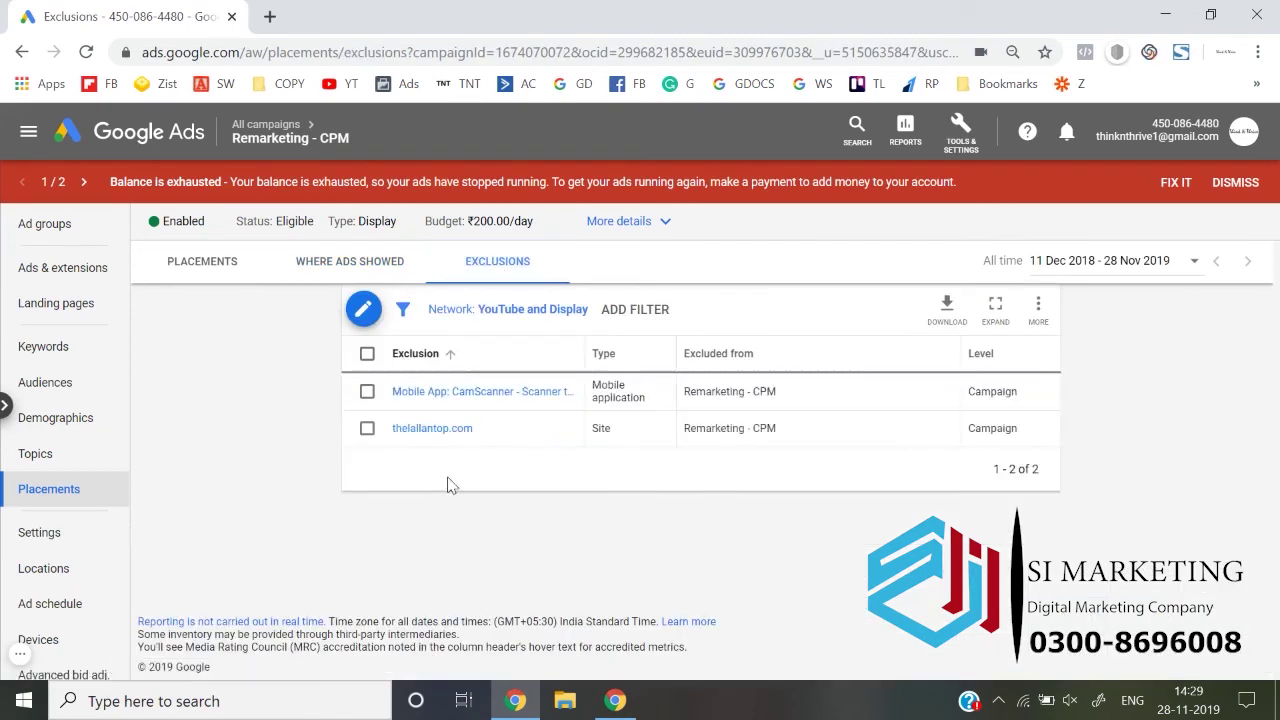
{"action": "left_click", "coordinate": [340, 262]}
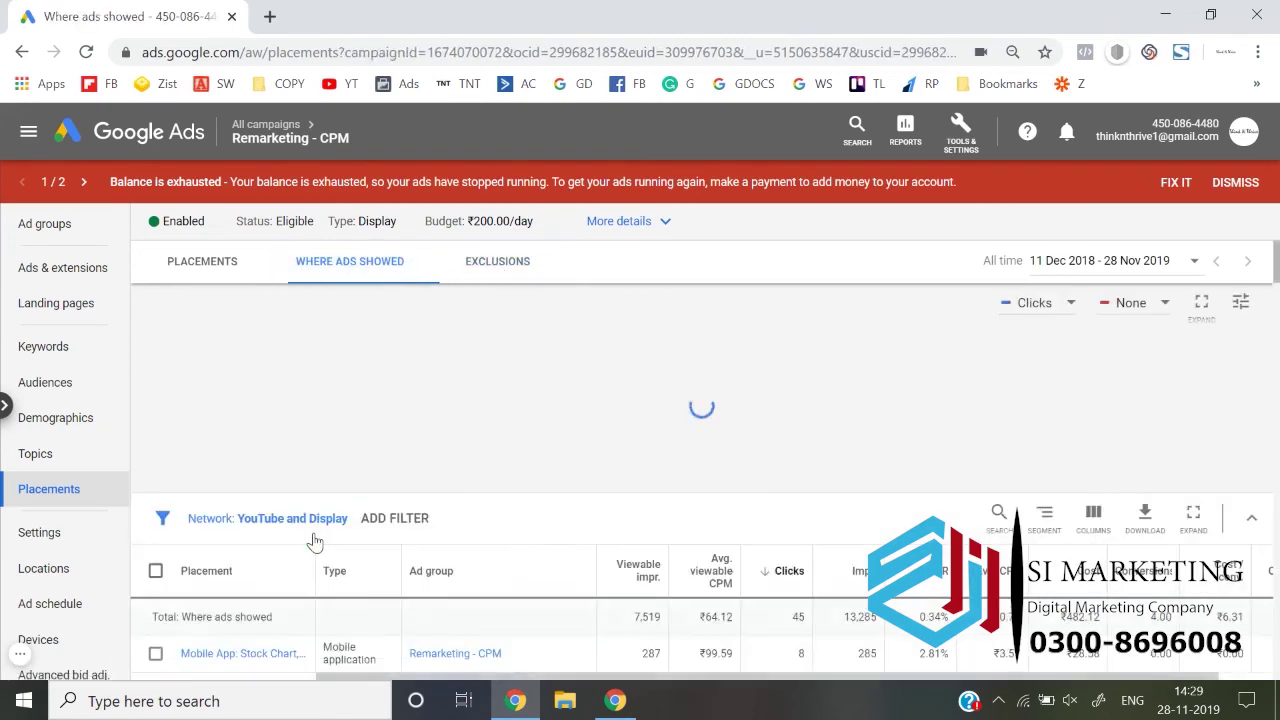
{"action": "scroll", "coordinate": [313, 541], "scroll_direction": "down", "scroll_amount": 3}
{"action": "scroll", "coordinate": [313, 541], "scroll_direction": "down", "scroll_amount": 3}
{"action": "scroll", "coordinate": [313, 541], "scroll_direction": "down", "scroll_amount": 3}
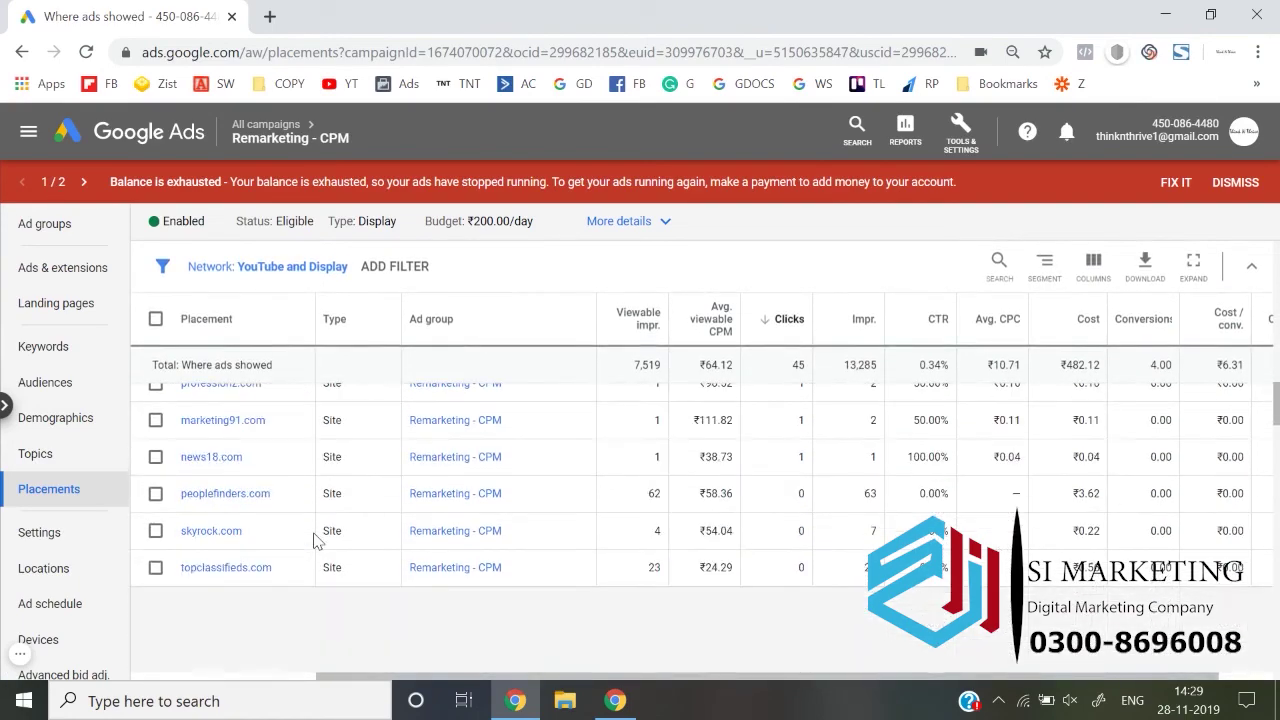
{"action": "scroll", "coordinate": [313, 541], "scroll_direction": "down", "scroll_amount": 2}
{"action": "scroll", "coordinate": [313, 541], "scroll_direction": "down", "scroll_amount": 1}
{"action": "scroll", "coordinate": [313, 540], "scroll_direction": "up", "scroll_amount": 5}
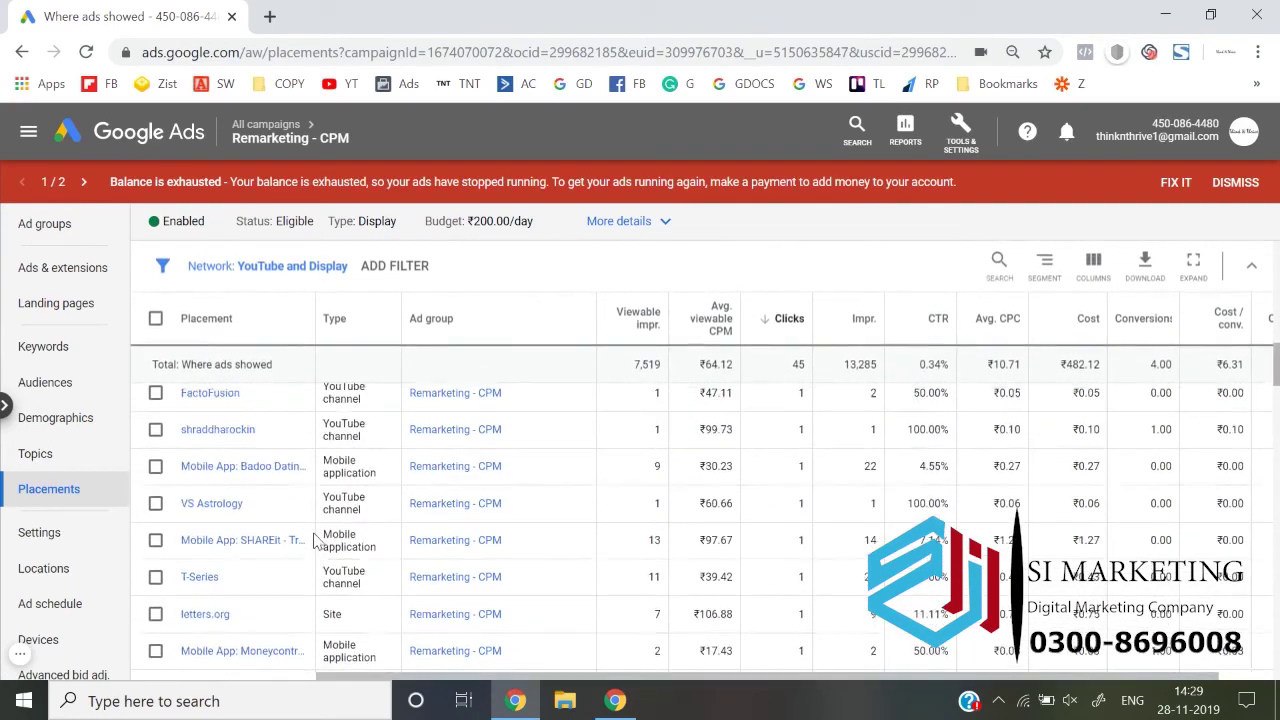
{"action": "scroll", "coordinate": [315, 541], "scroll_direction": "up", "scroll_amount": 5}
{"action": "left_click", "coordinate": [496, 278]}
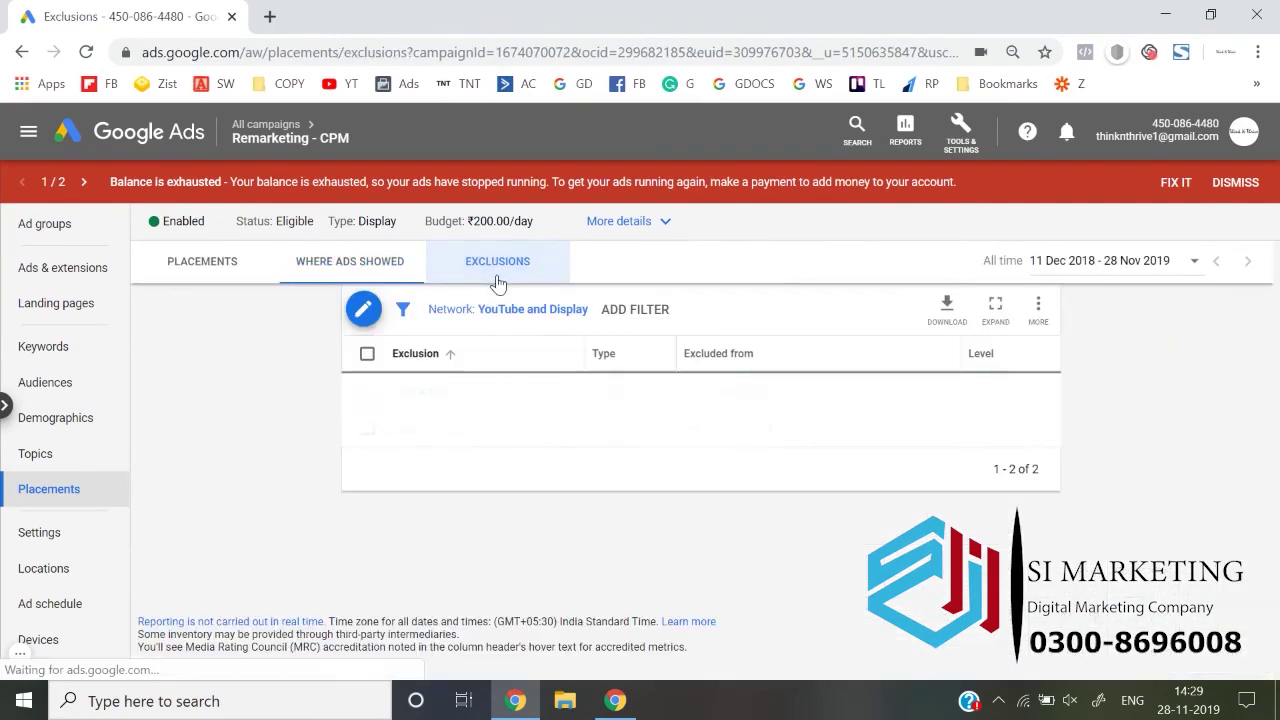